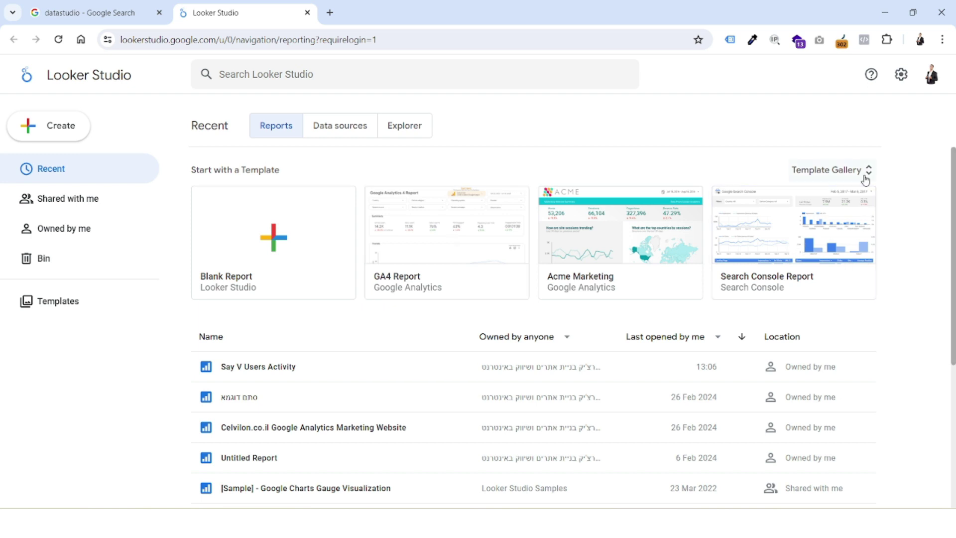
Look through the report templates in the Template Gallery, from Google Analytics to YouTube Analytics, and return to the report overview.
left_click(840, 170)
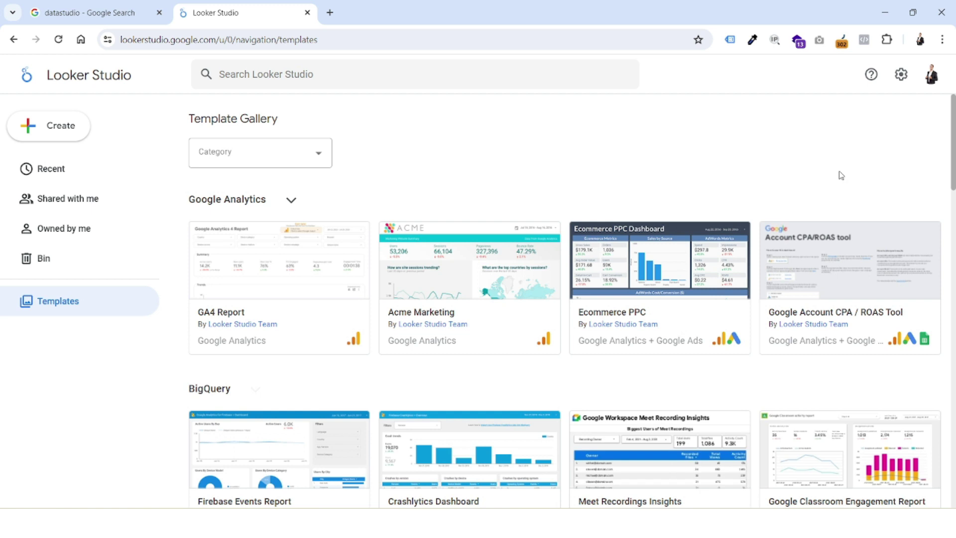
scroll(785, 191, "down", 7)
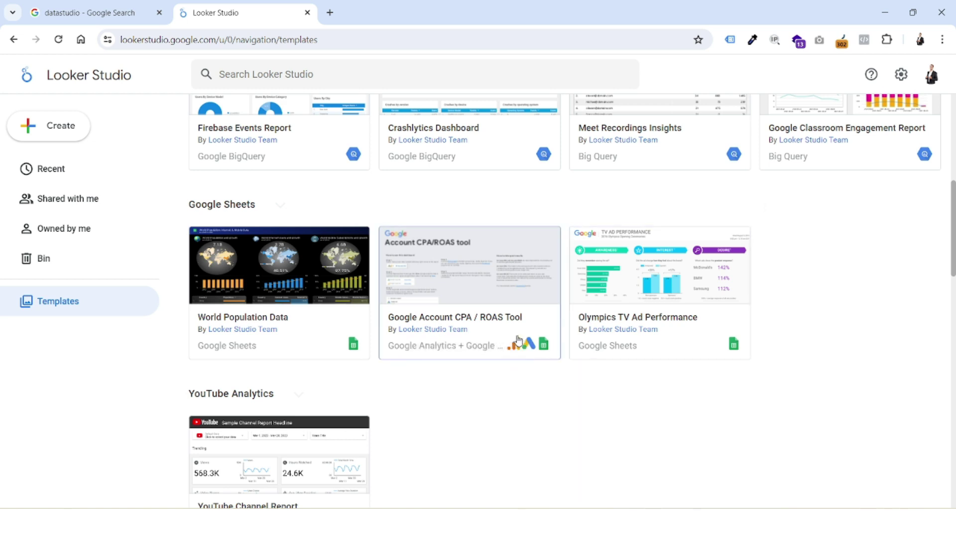
scroll(223, 231, "up", 5)
scroll(224, 231, "up", 3)
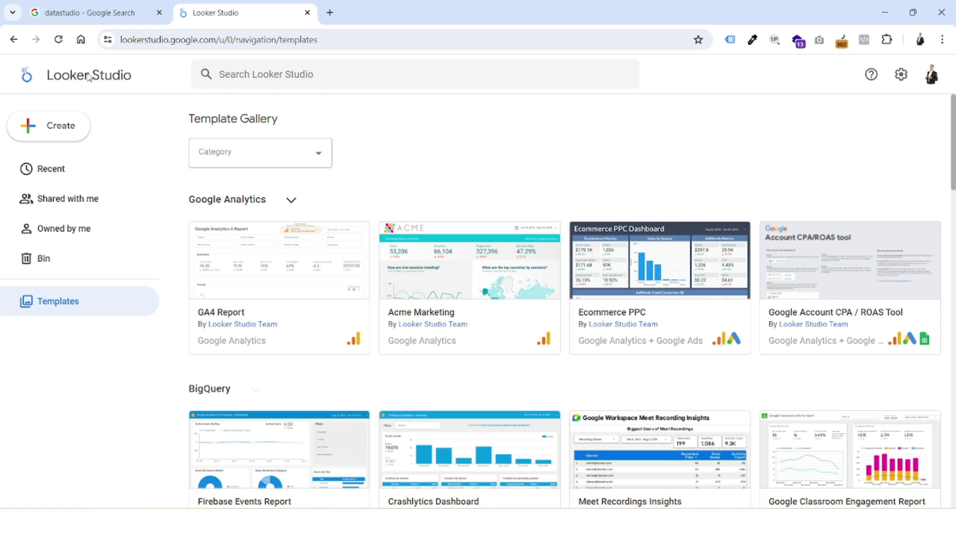
left_click(14, 40)
Create a blank report with Google Analytics data, searching accounts for "ita" and adding the GA4 property of the site owner's account.
left_click(273, 245)
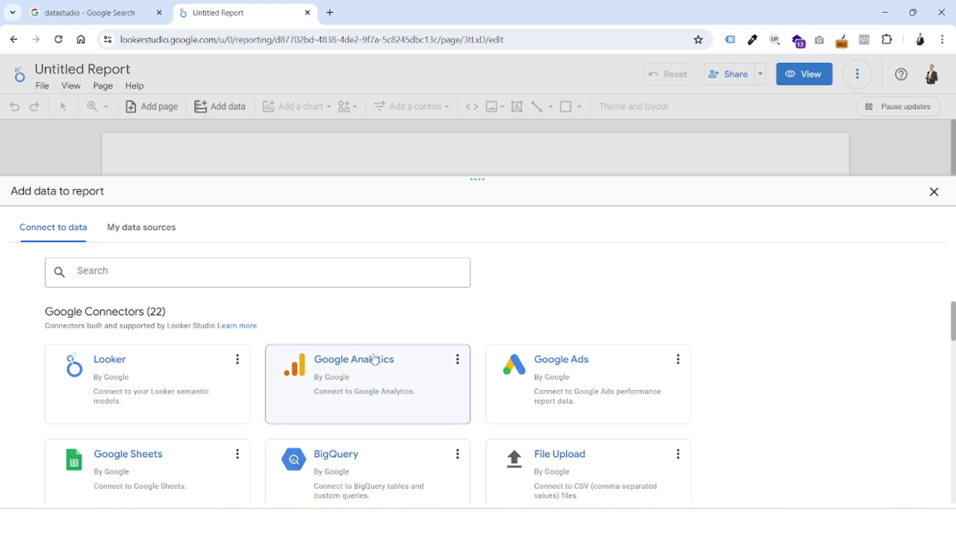
left_click(381, 373)
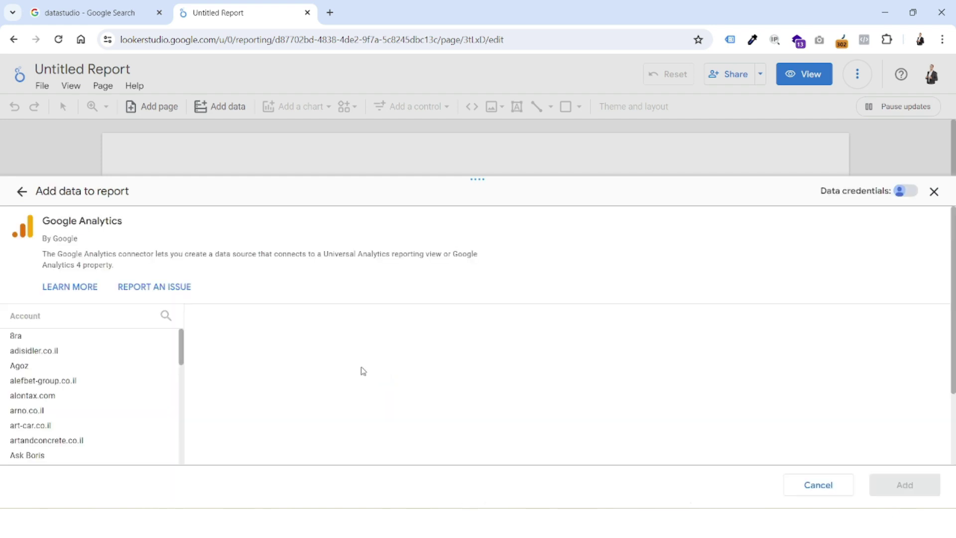
left_click(165, 316)
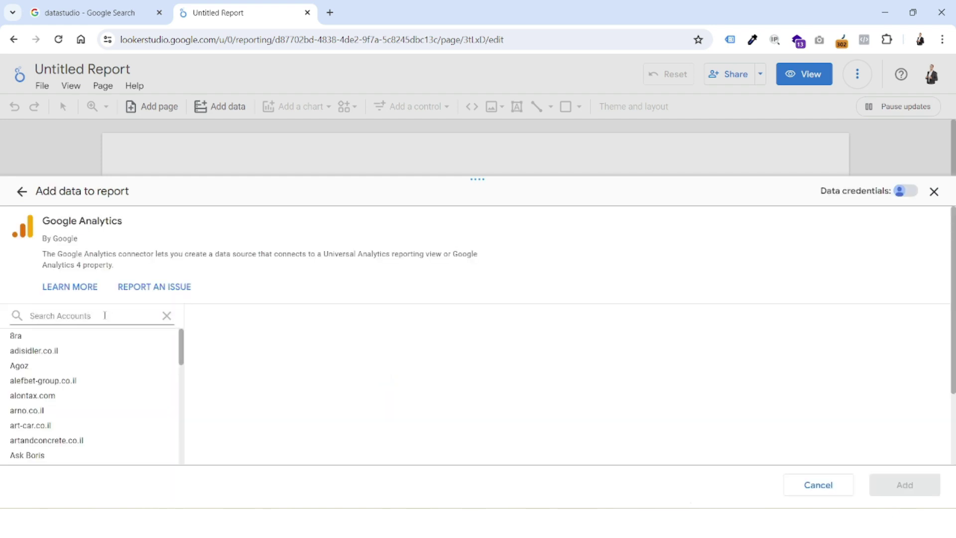
type("ita")
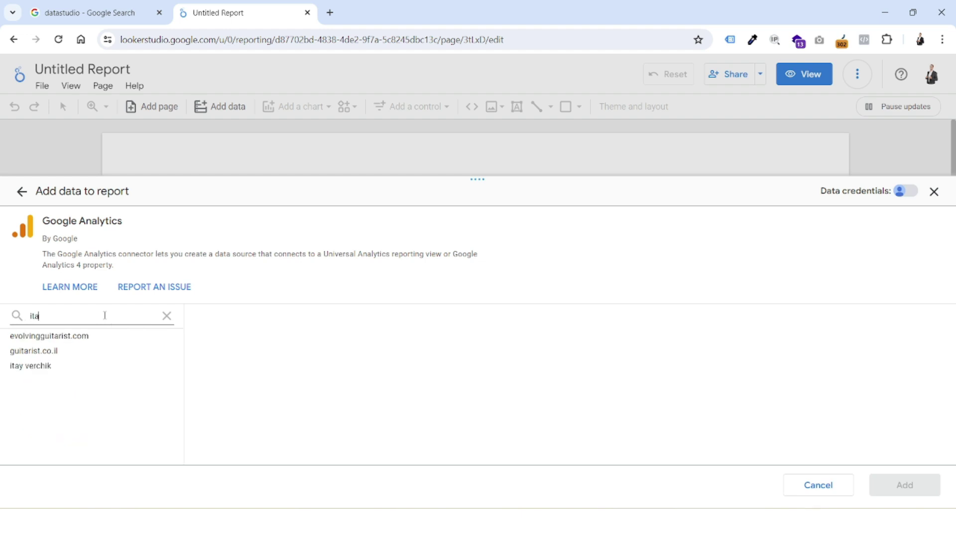
left_click(55, 371)
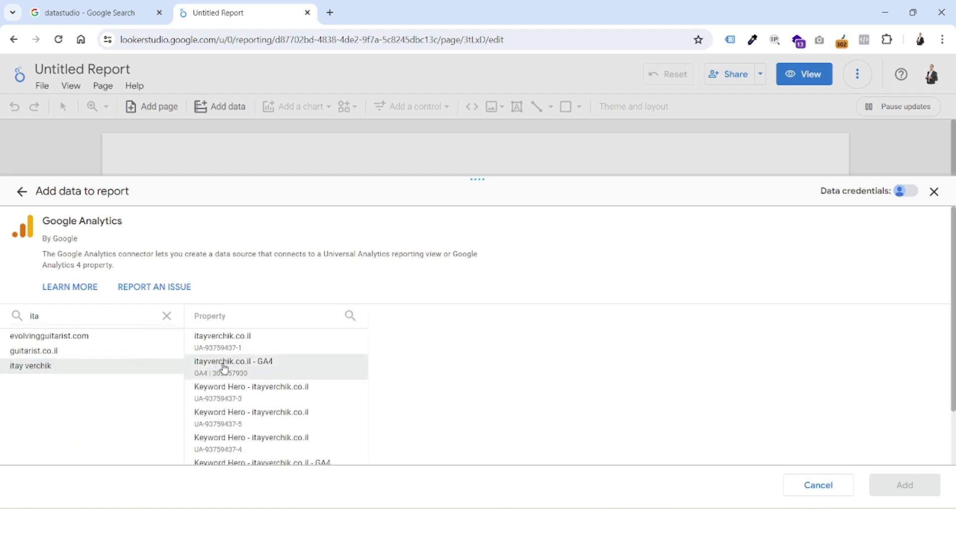
left_click(236, 373)
left_click(908, 486)
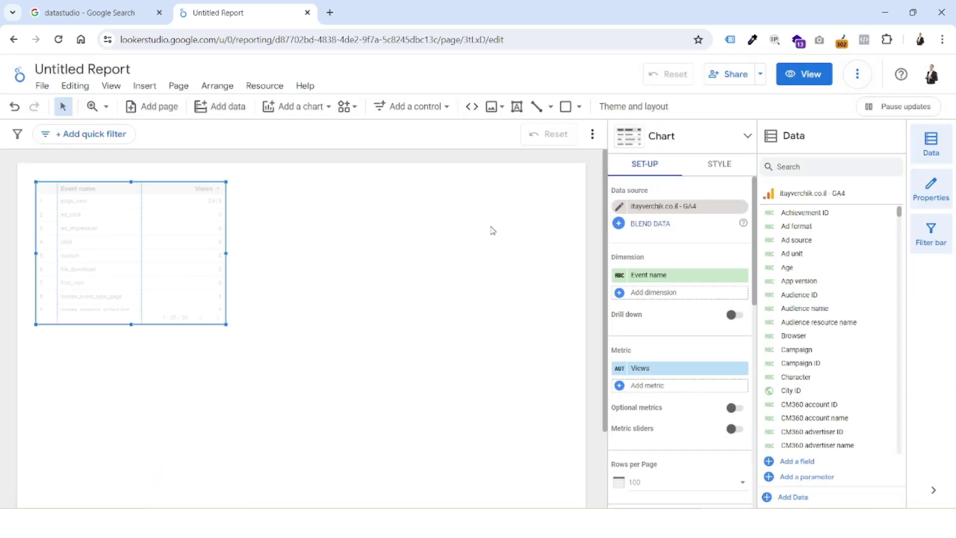
Widen the event table to nearly the full page width and add Full page URL as a second dimension.
left_click_drag(226, 254, 576, 254)
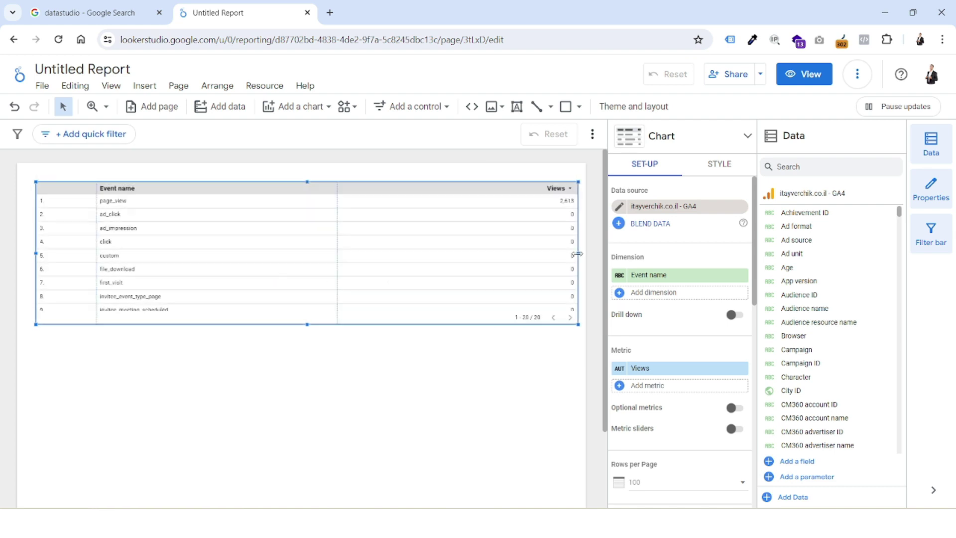
scroll(497, 299, "down", 5)
left_click(645, 292)
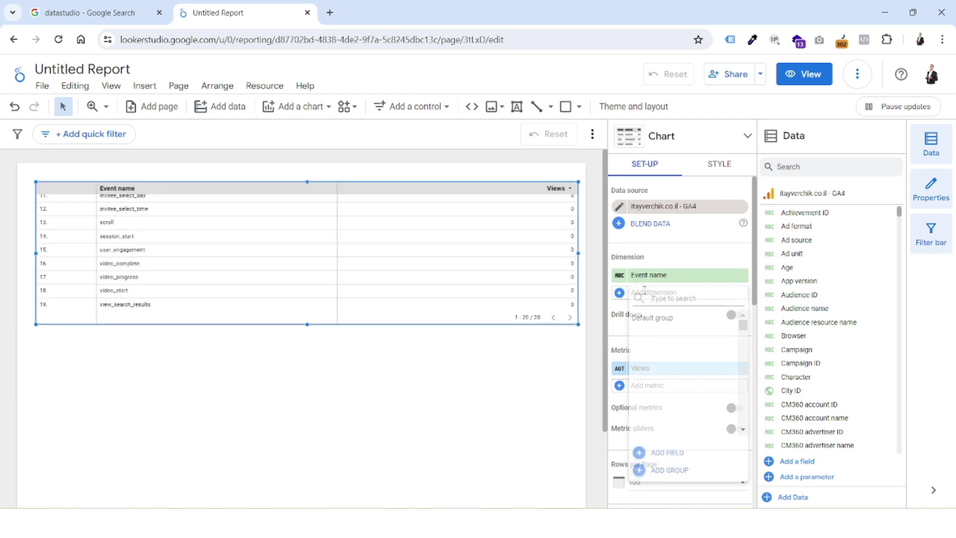
scroll(712, 379, "down", 6)
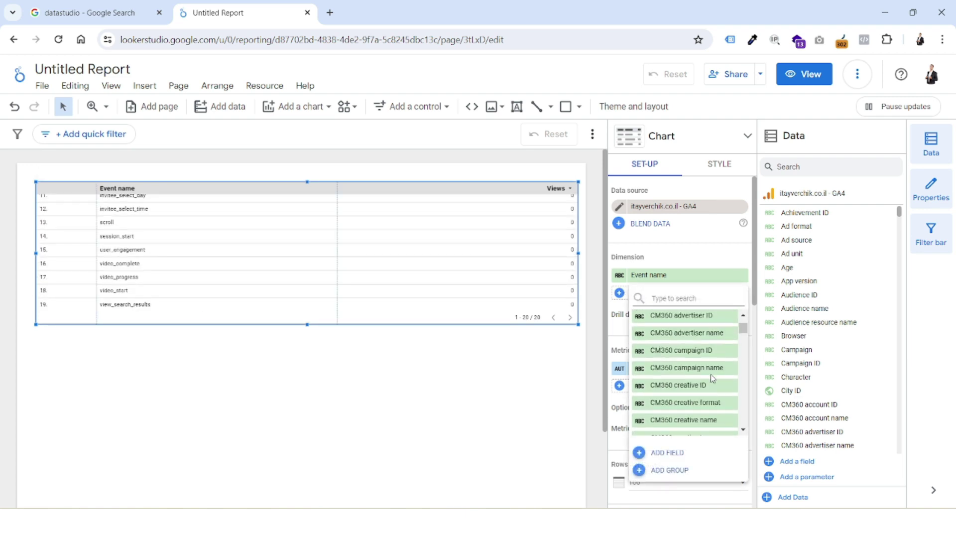
scroll(711, 378, "up", 5)
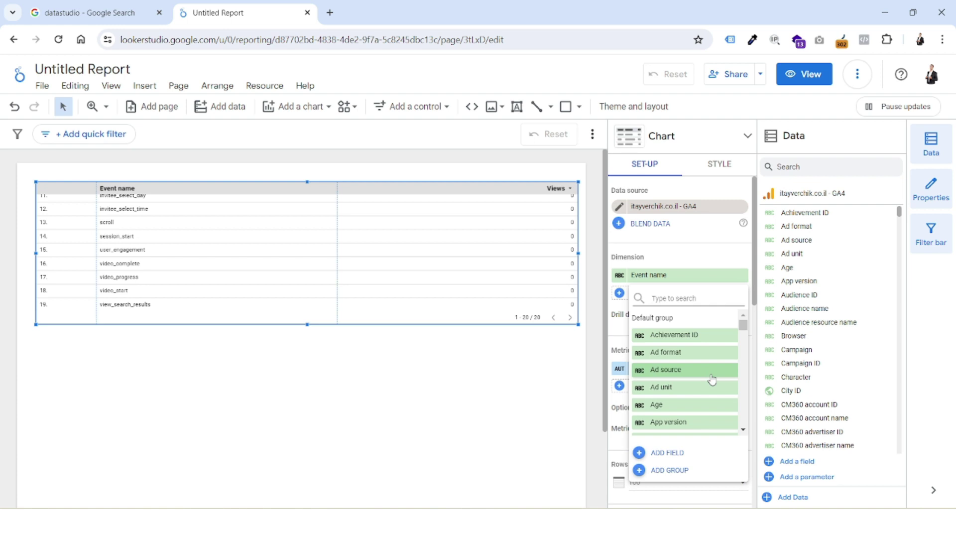
type("page")
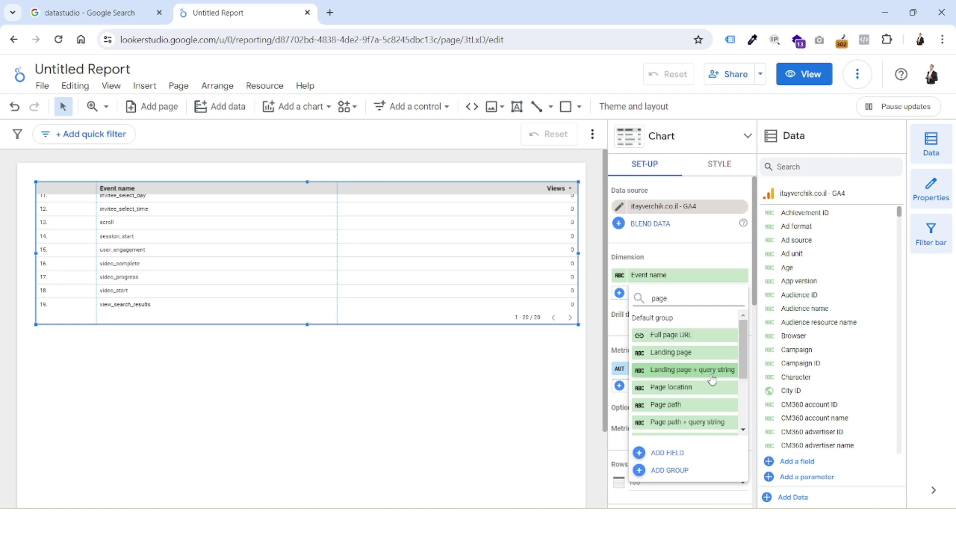
left_click(686, 340)
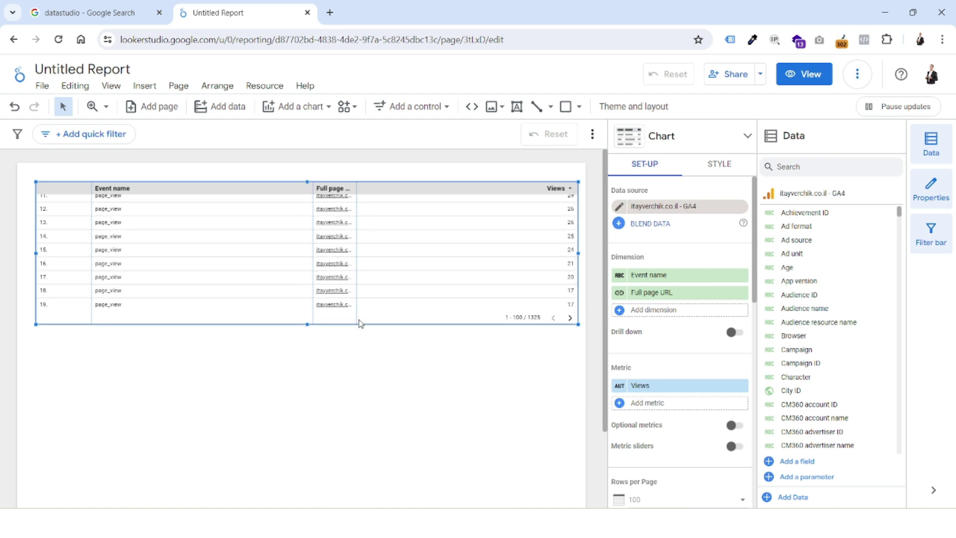
Review the rows of the table and remove its Event name dimension.
scroll(330, 239, "up", 3)
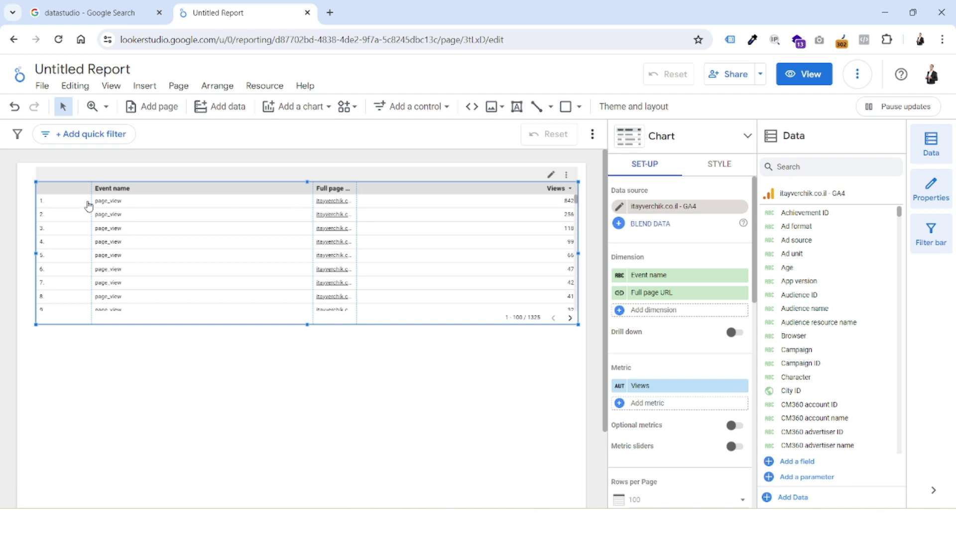
scroll(118, 262, "down", 20)
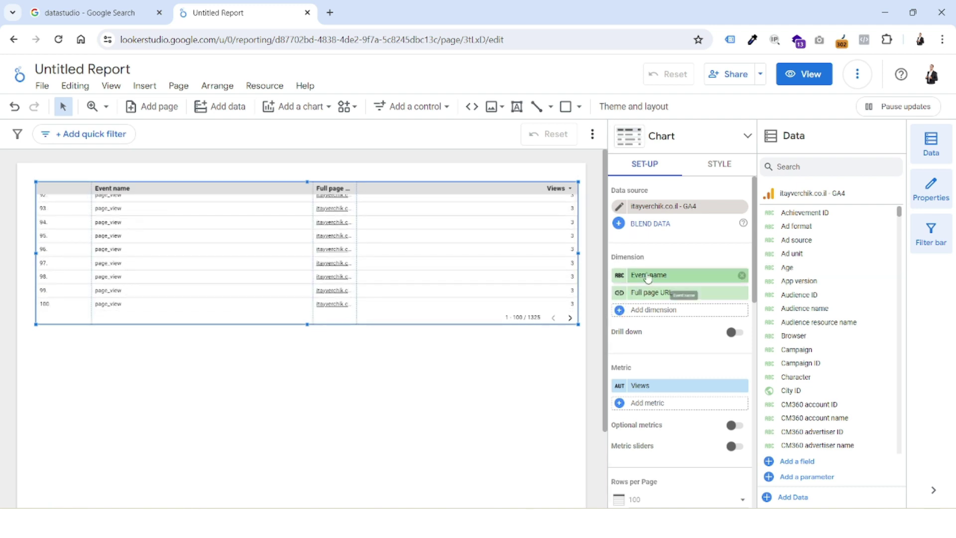
left_click(741, 275)
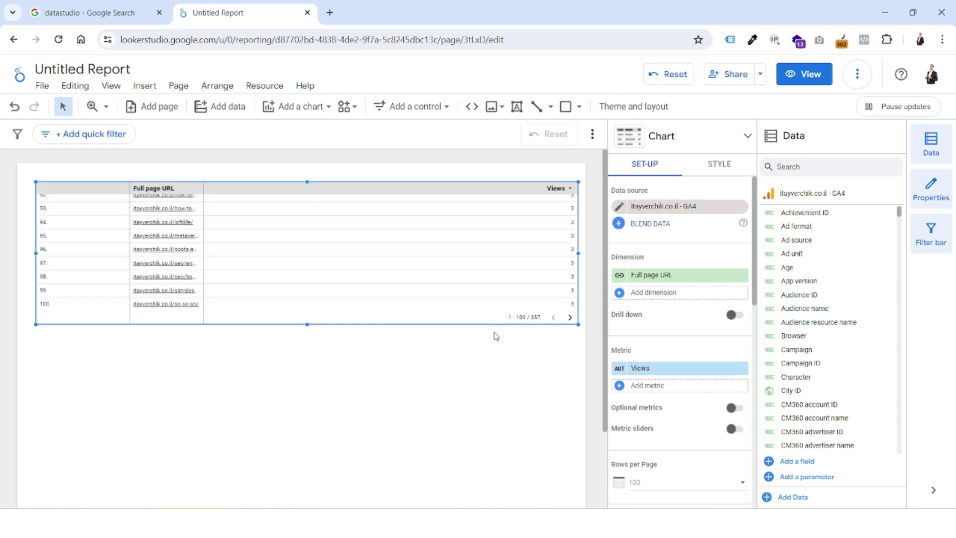
Add Conversions as a second metric to the table.
left_click(649, 385)
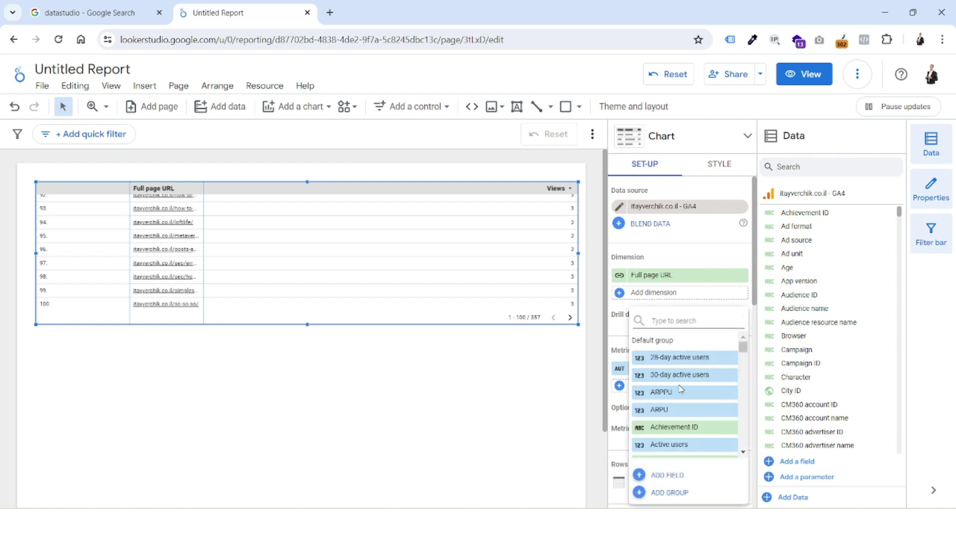
type("conver")
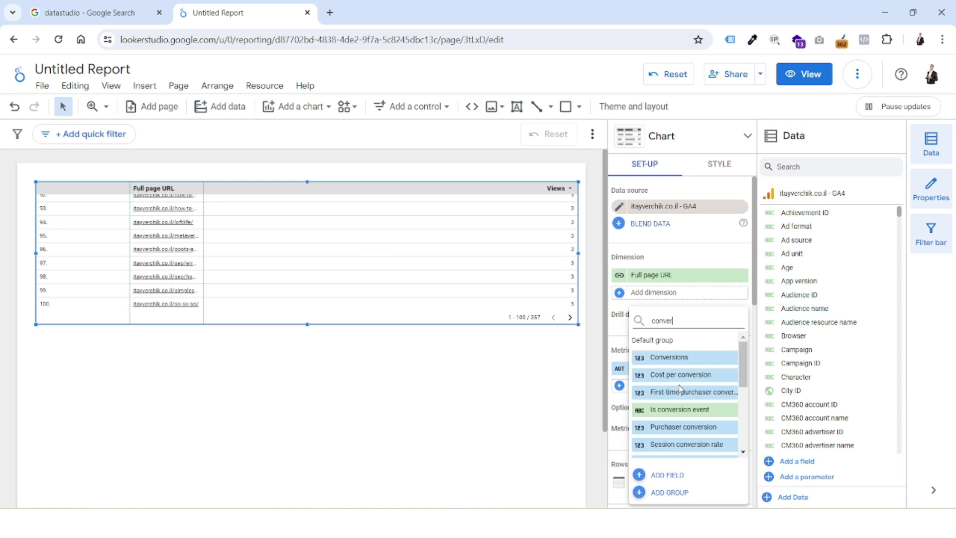
left_click(680, 359)
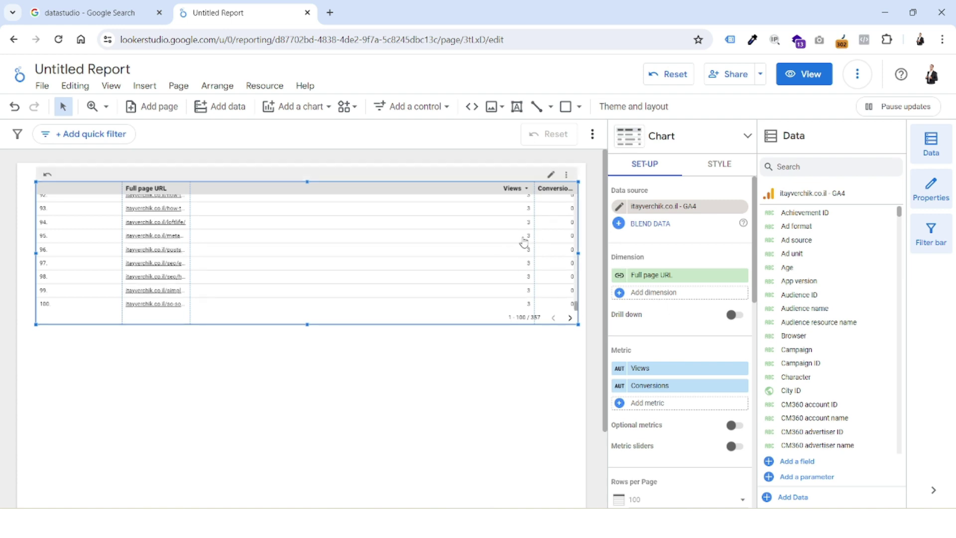
Remove the Full page URL dimension from the table and replace the Conversions metric with 30-day active users.
left_click(741, 275)
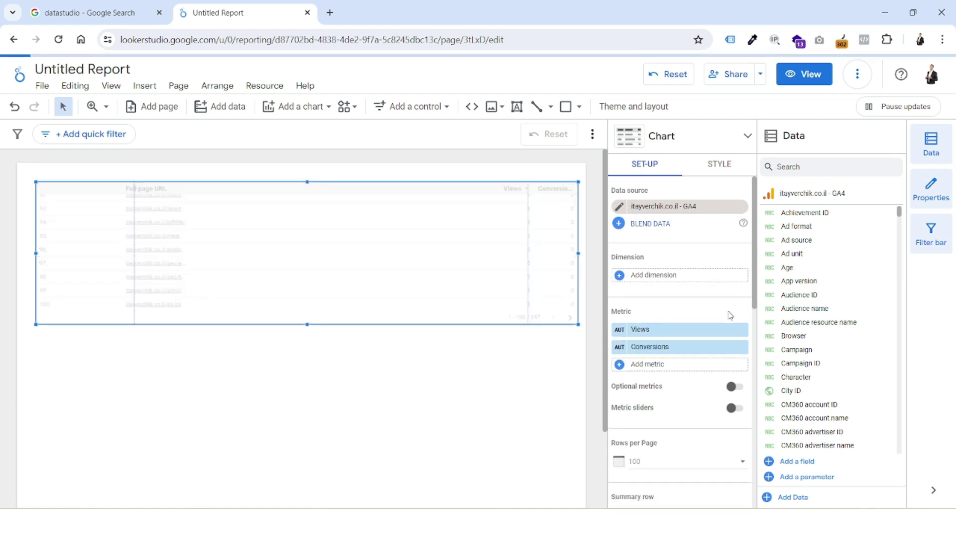
left_click(738, 352)
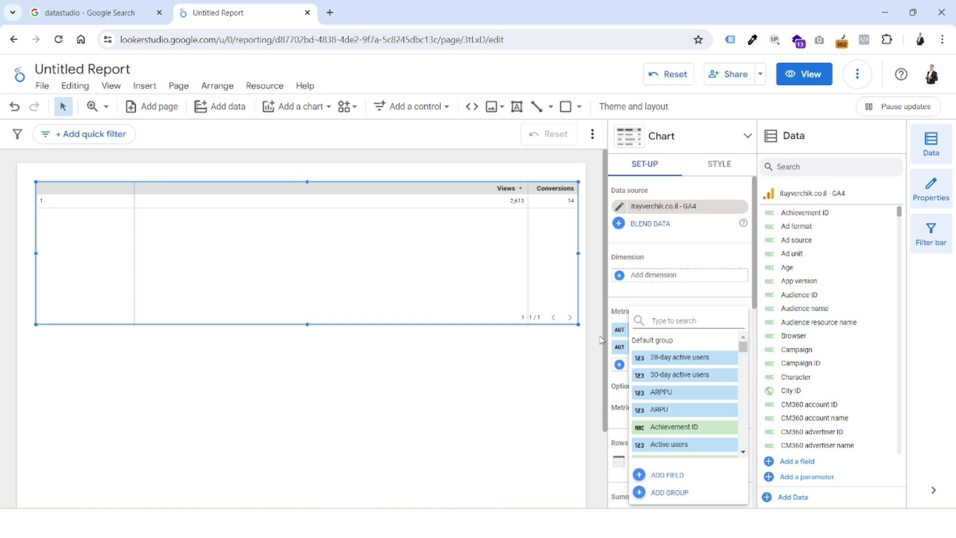
left_click(703, 375)
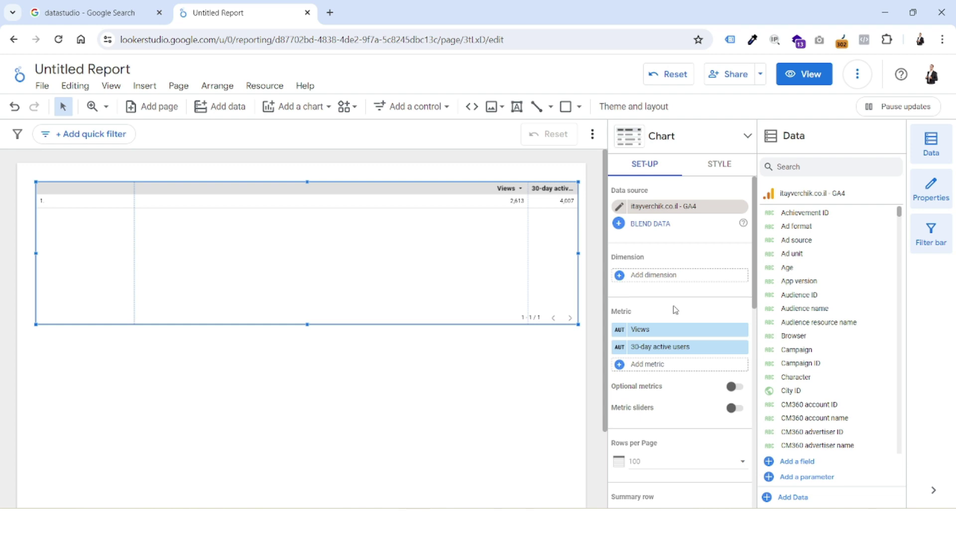
left_click(678, 276)
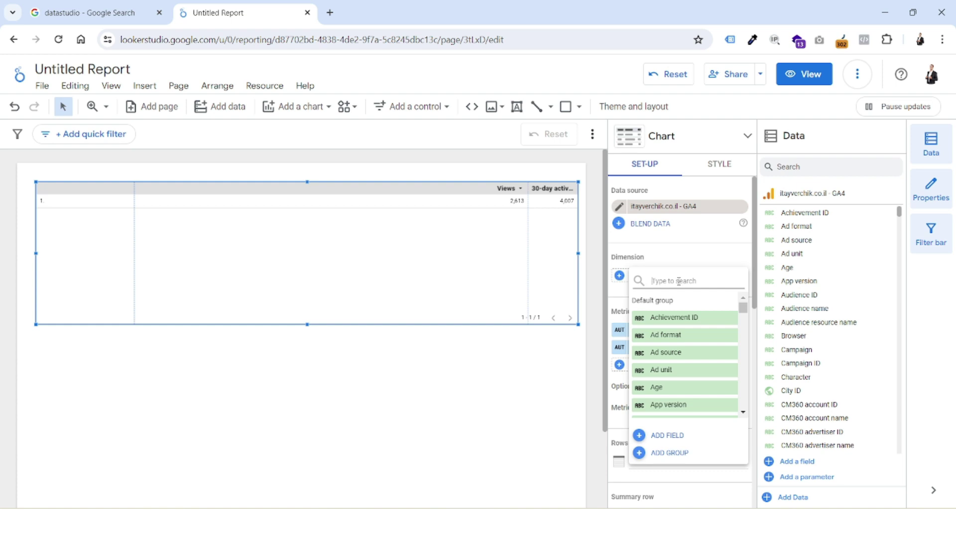
left_click(647, 234)
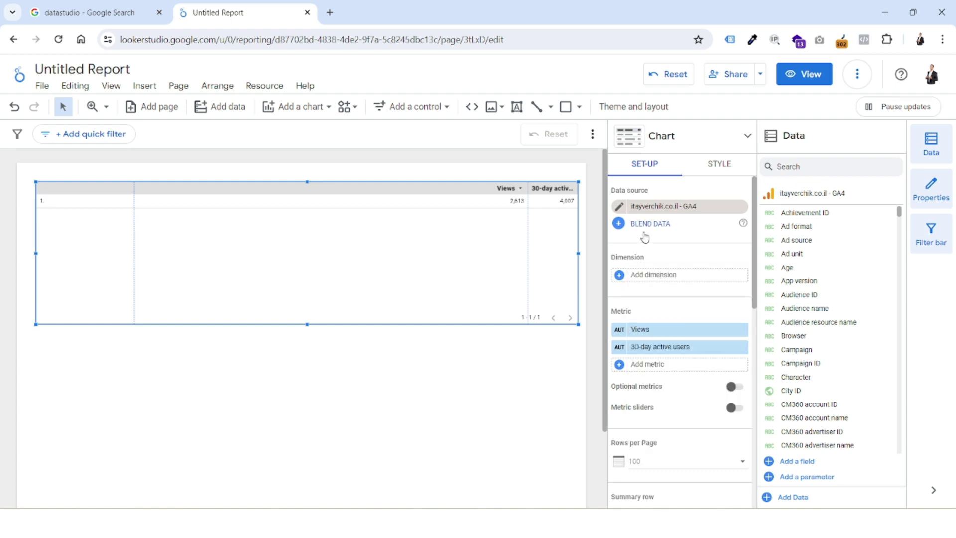
left_click(642, 225)
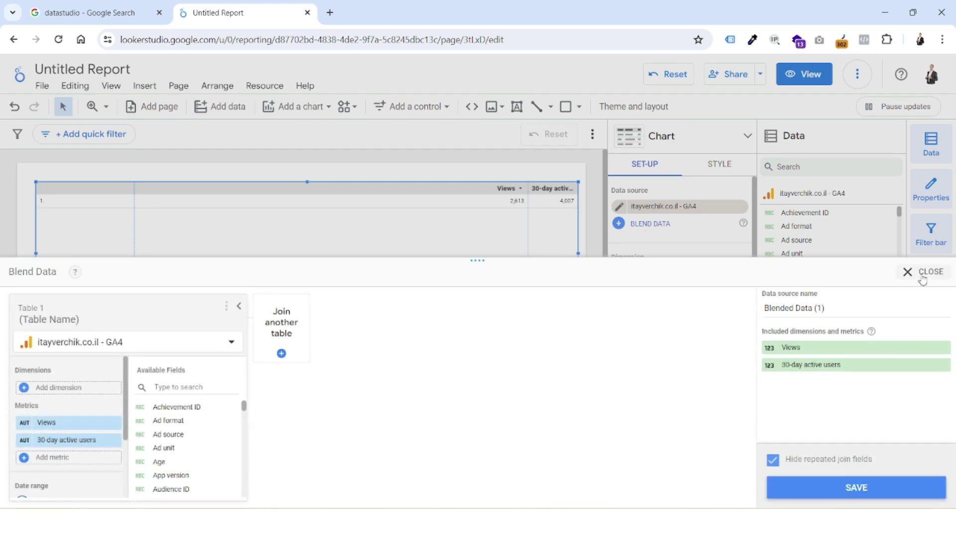
left_click(922, 275)
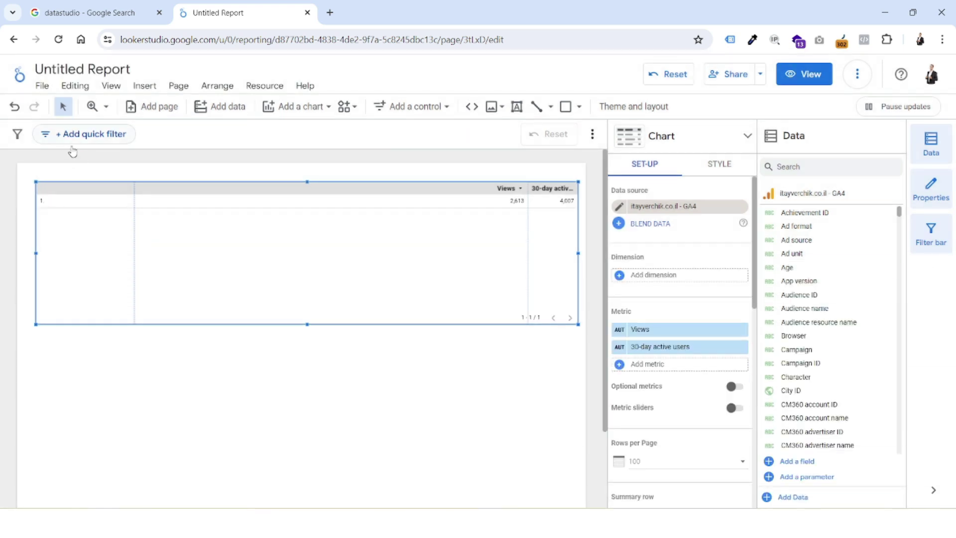
Add a date range control at the upper right of the report page and shift the table down to make room for it.
left_click(417, 111)
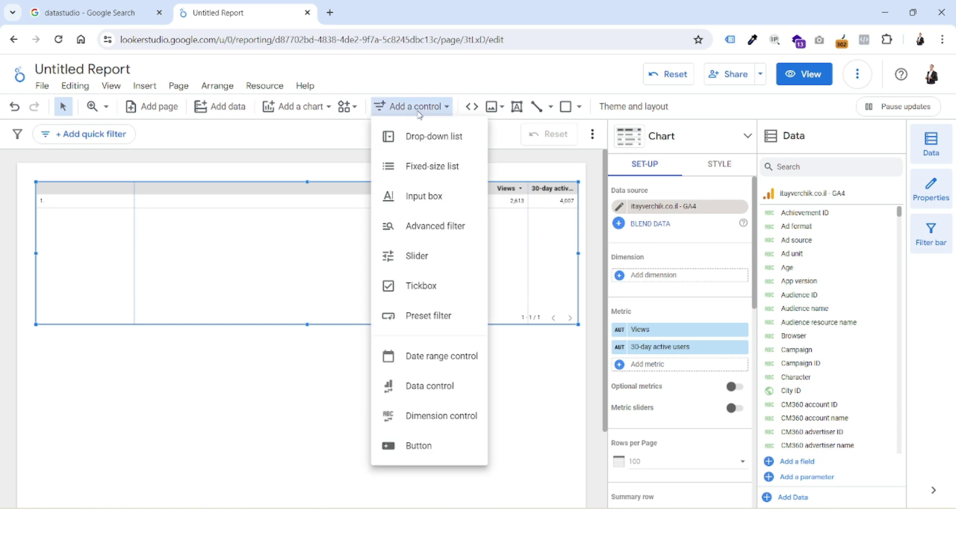
left_click(430, 361)
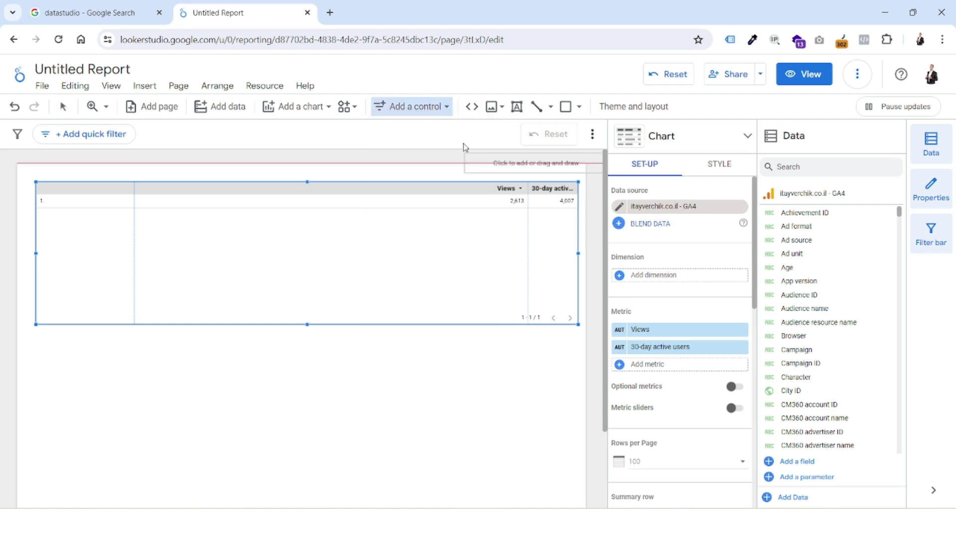
left_click(404, 169)
left_click_drag(387, 258, 390, 306)
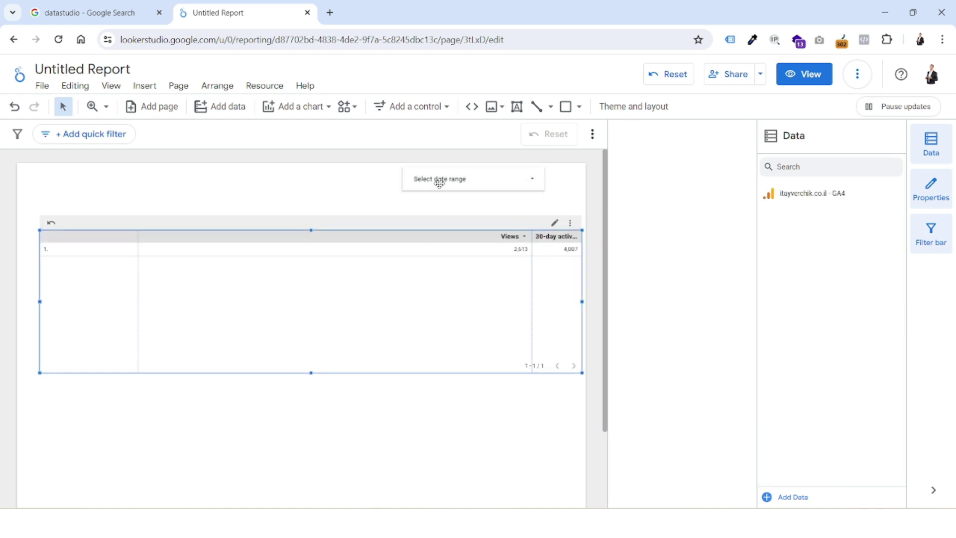
left_click_drag(439, 183, 440, 202)
left_click(443, 198)
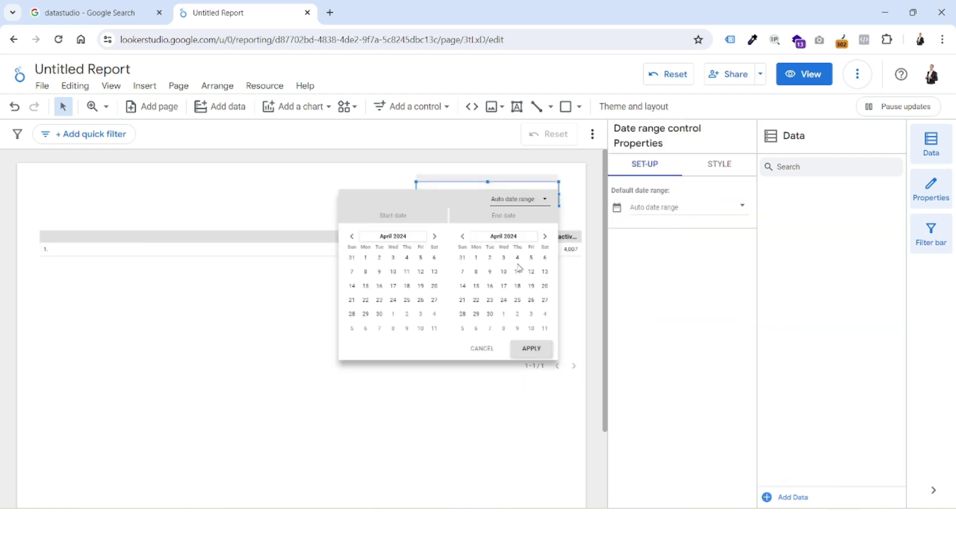
left_click(248, 192)
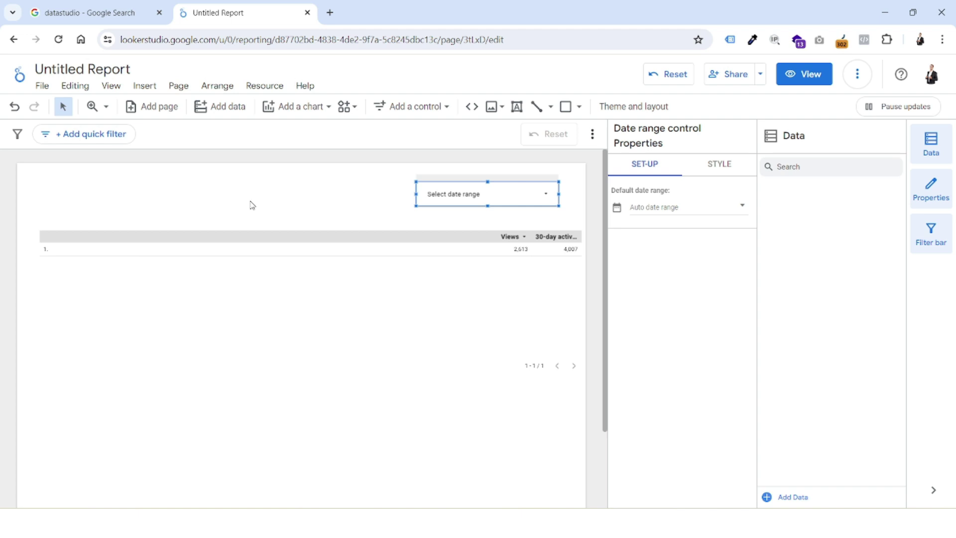
Add a drop-down list control above the table, near the upper left corner of the report page.
left_click(425, 106)
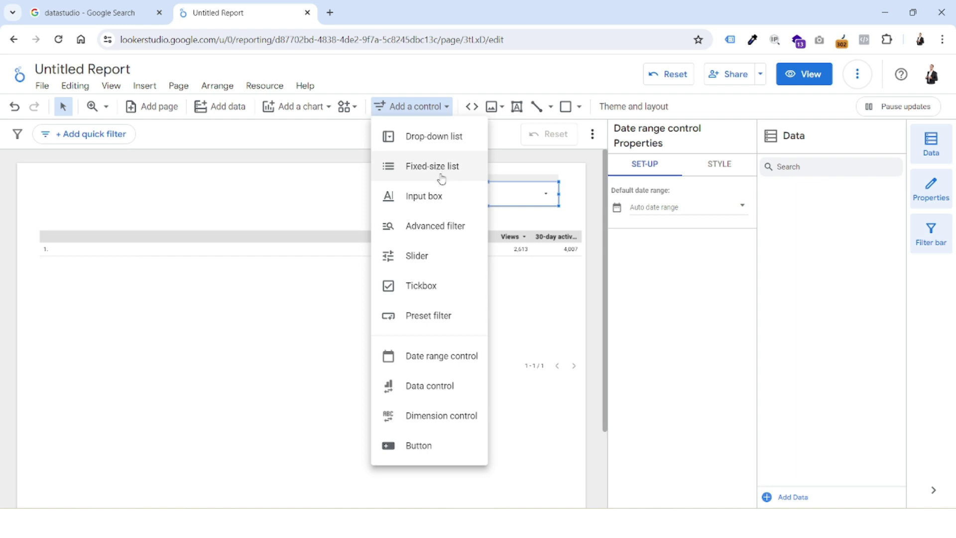
left_click(426, 137)
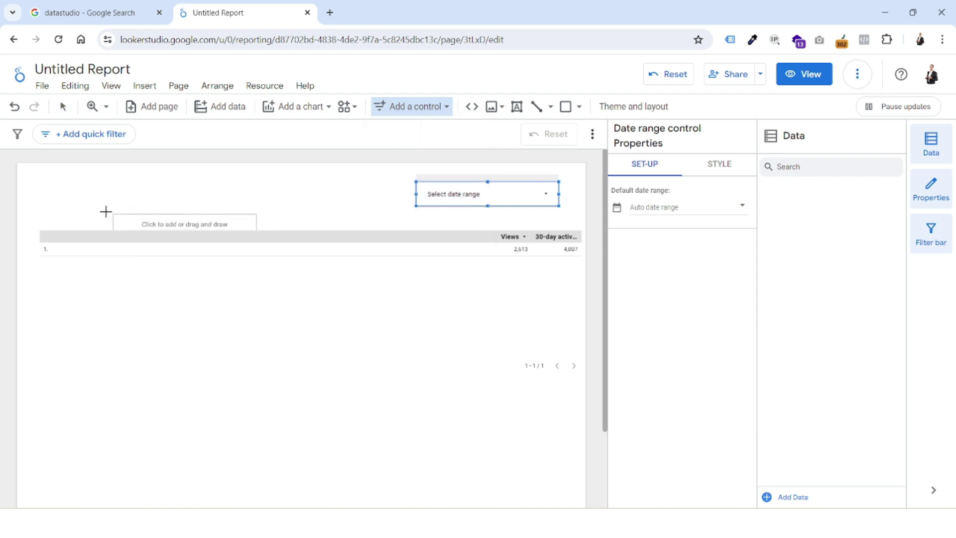
left_click(85, 180)
left_click_drag(159, 194, 119, 204)
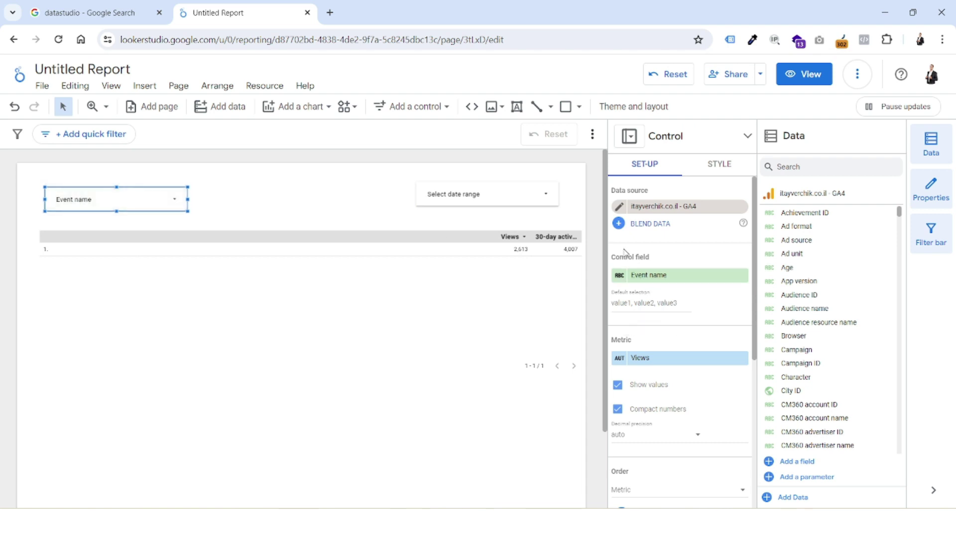
left_click(652, 366)
scroll(696, 378, "down", 5)
scroll(696, 461, "down", 2)
scroll(672, 395, "up", 10)
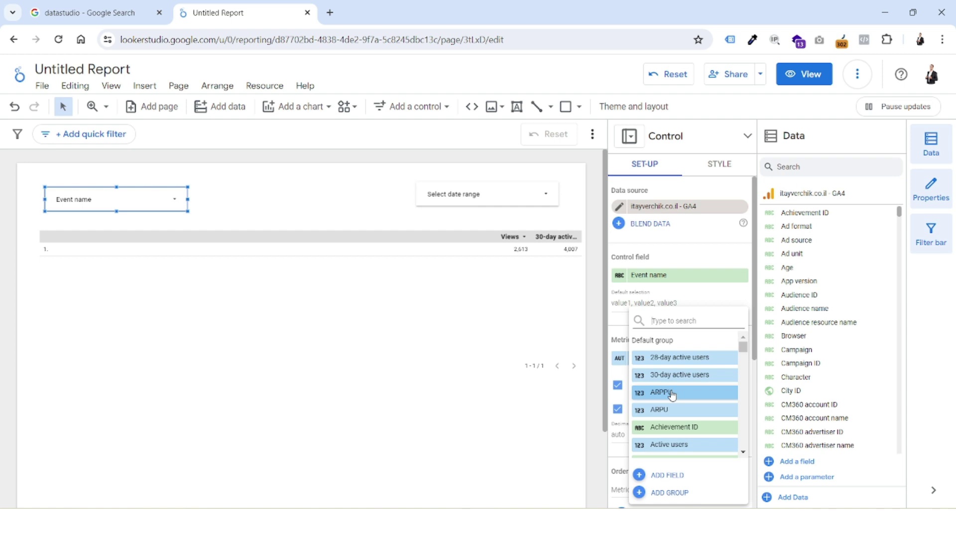
left_click(398, 108)
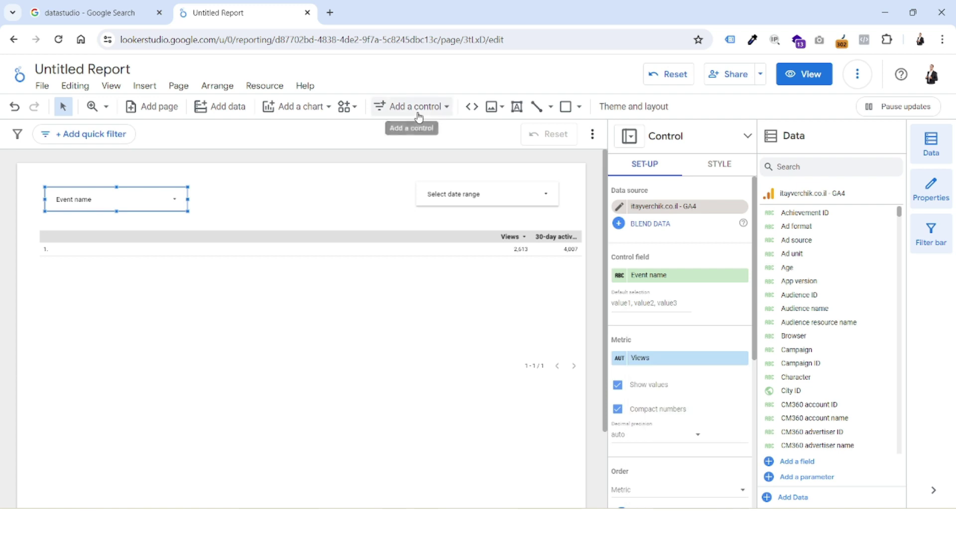
Add a data control between the Event name drop-down and the date range control.
left_click(416, 106)
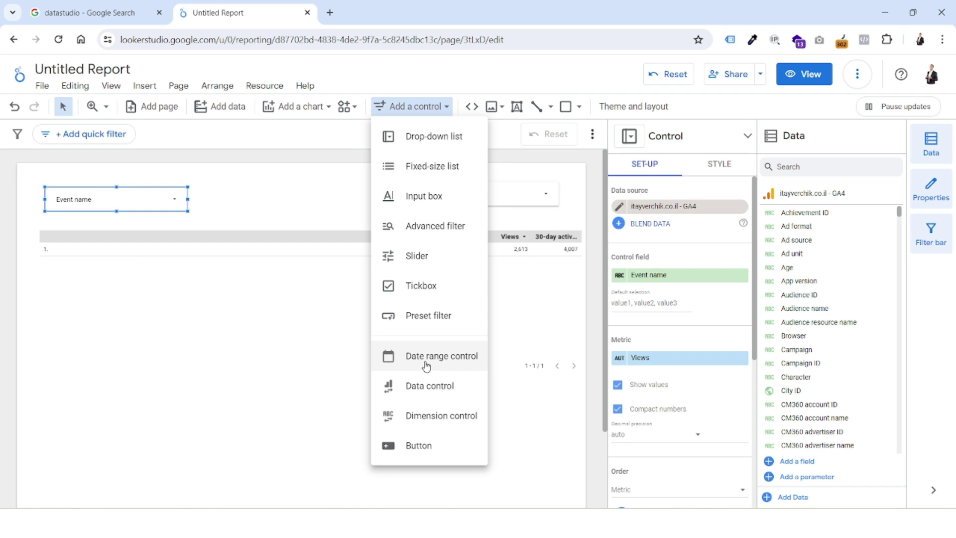
left_click(431, 398)
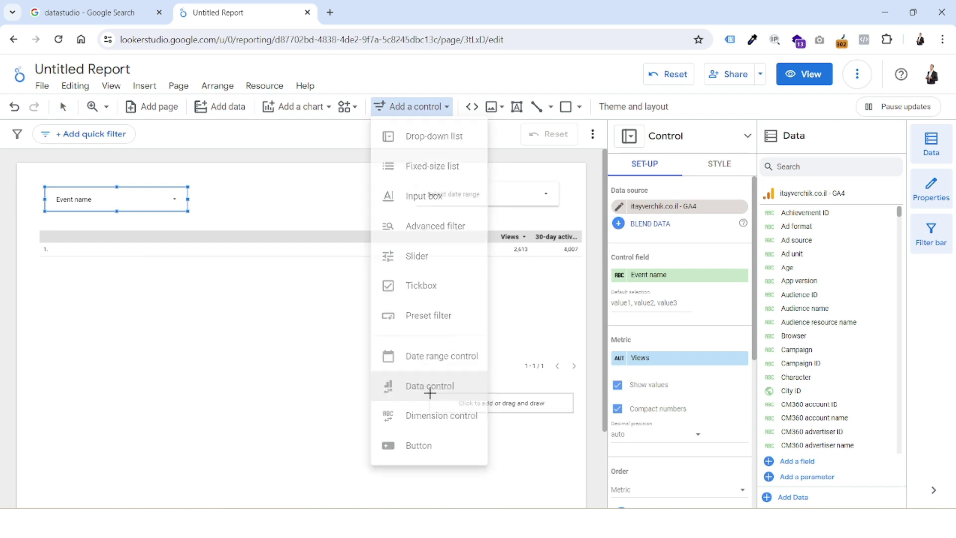
left_click(234, 190)
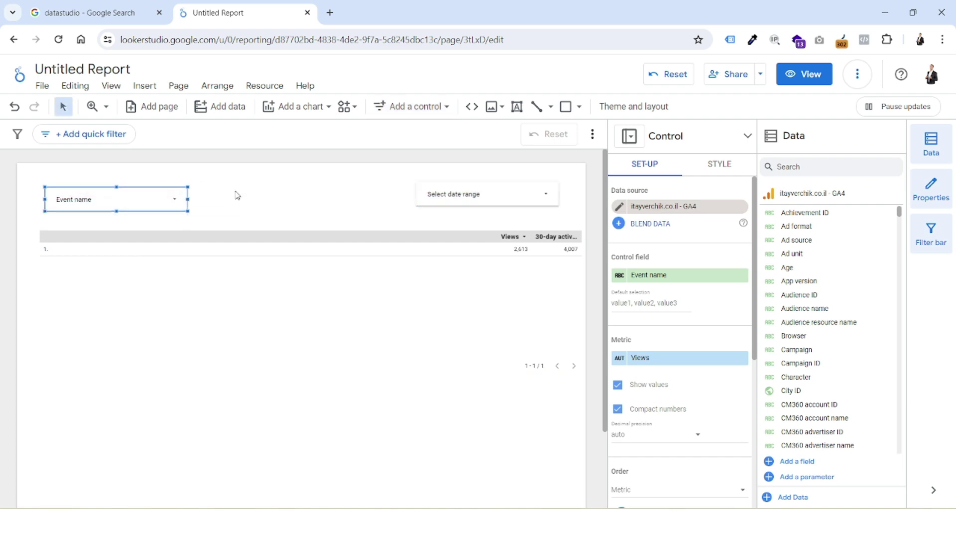
left_click_drag(294, 203, 294, 199)
Choose the All Web Site Data view of adisidler.co.il as the data source in the data control.
left_click(294, 199)
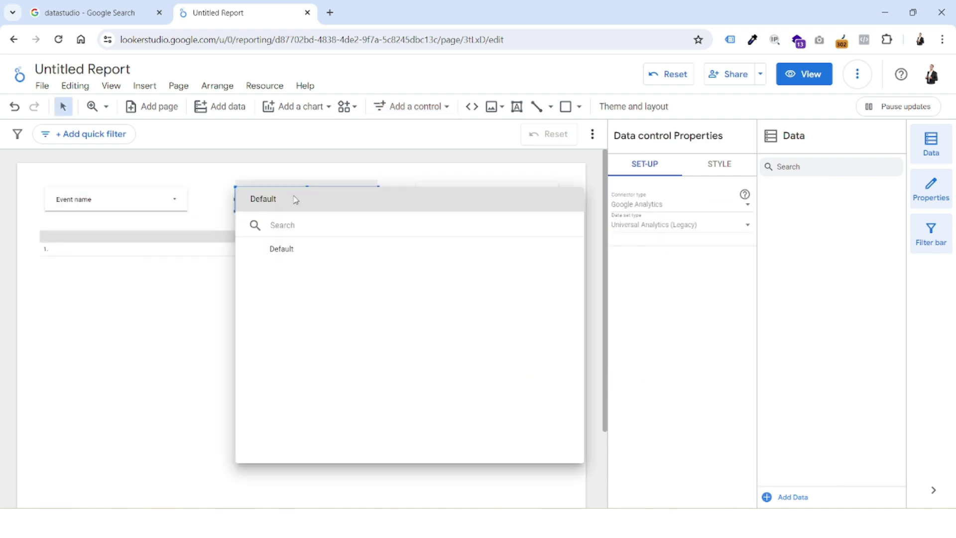
left_click(312, 309)
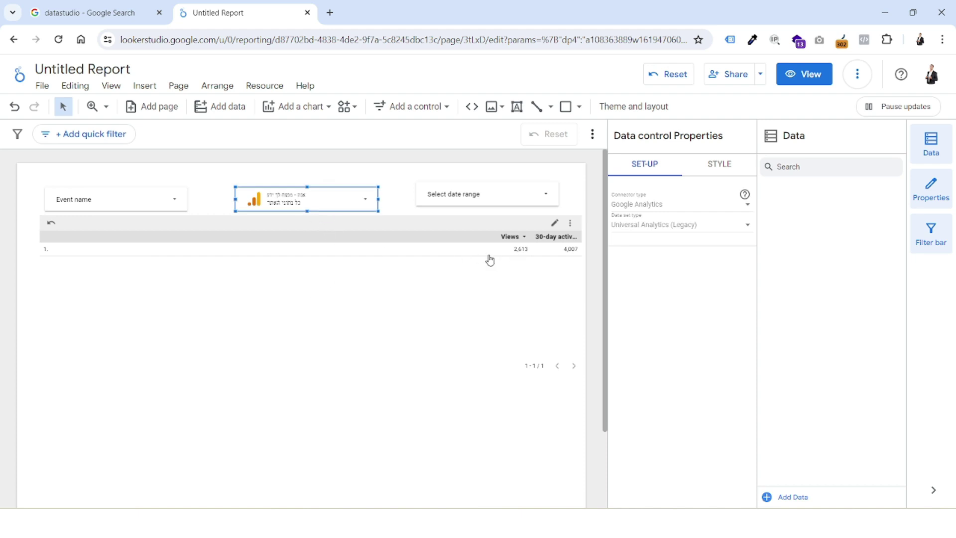
left_click(309, 206)
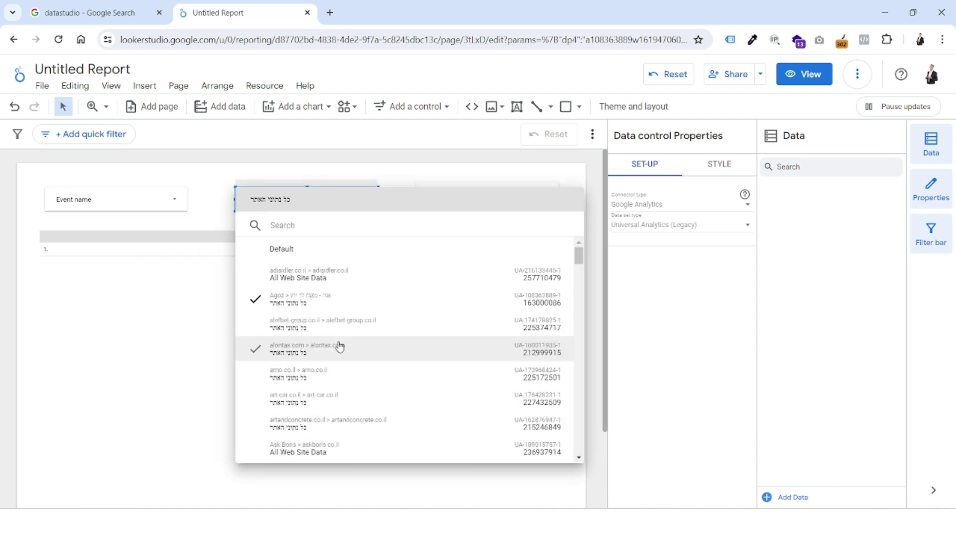
left_click(337, 345)
Add a smoothed time series chart in the empty area of the page below the table.
scroll(543, 257, "down", 2)
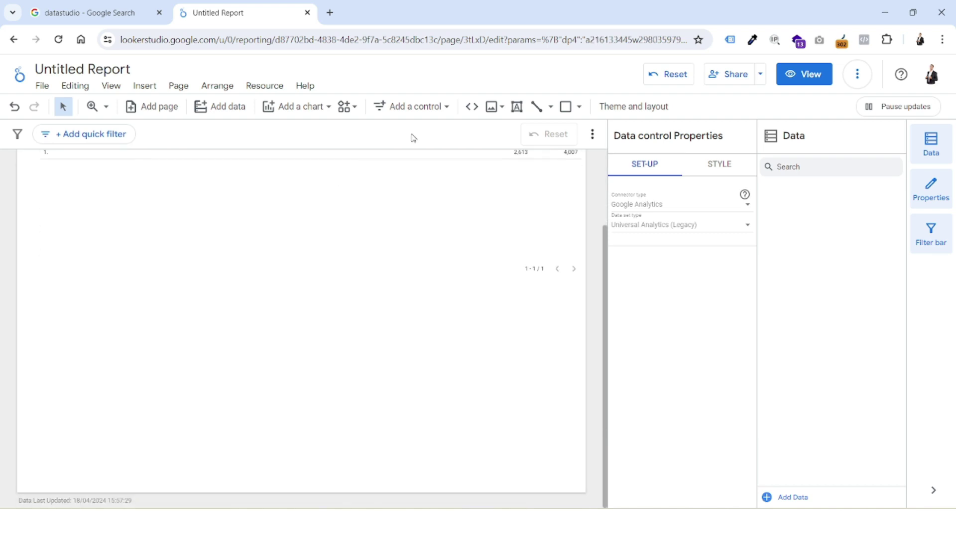
left_click(397, 106)
left_click(308, 115)
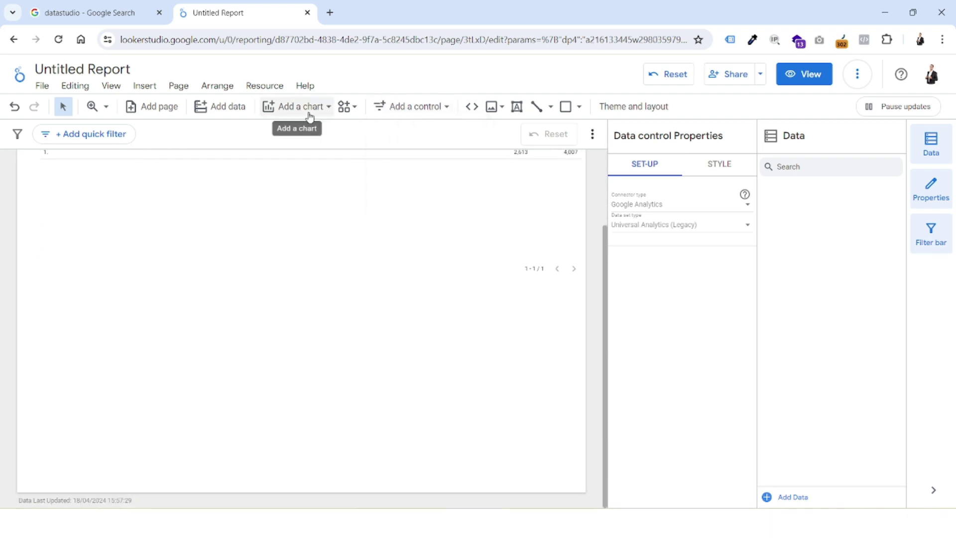
left_click(307, 114)
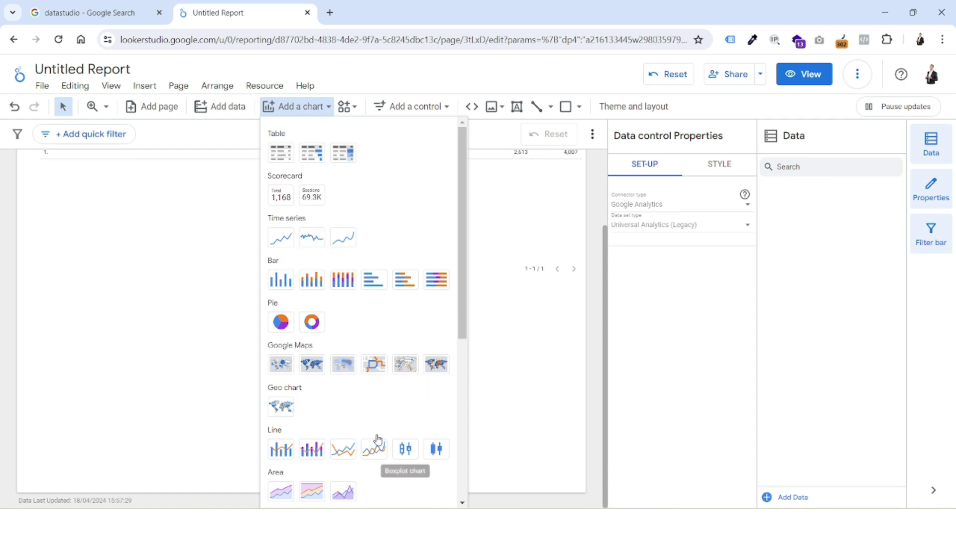
left_click(347, 242)
left_click(69, 212)
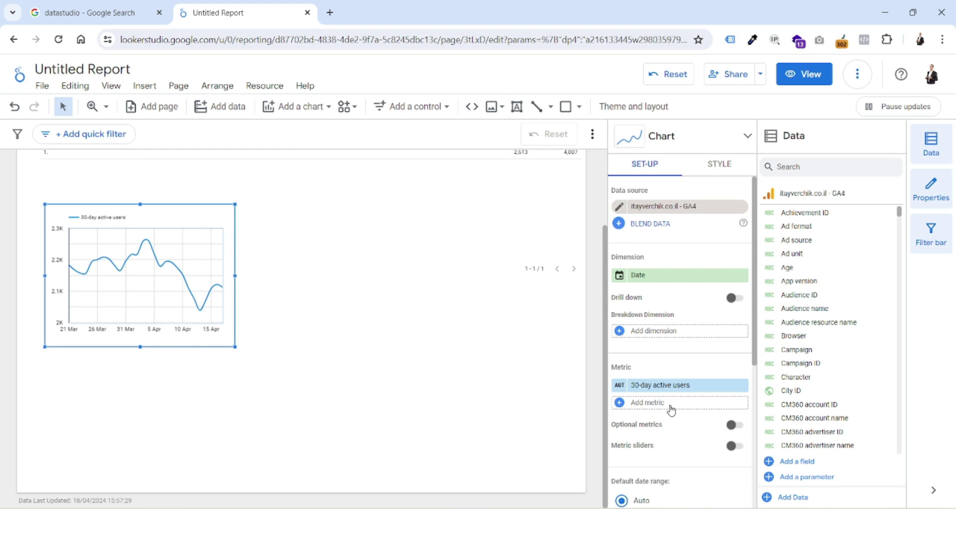
Turn on drill down for the time series chart and widen the chart to almost the full page width.
left_click(733, 298)
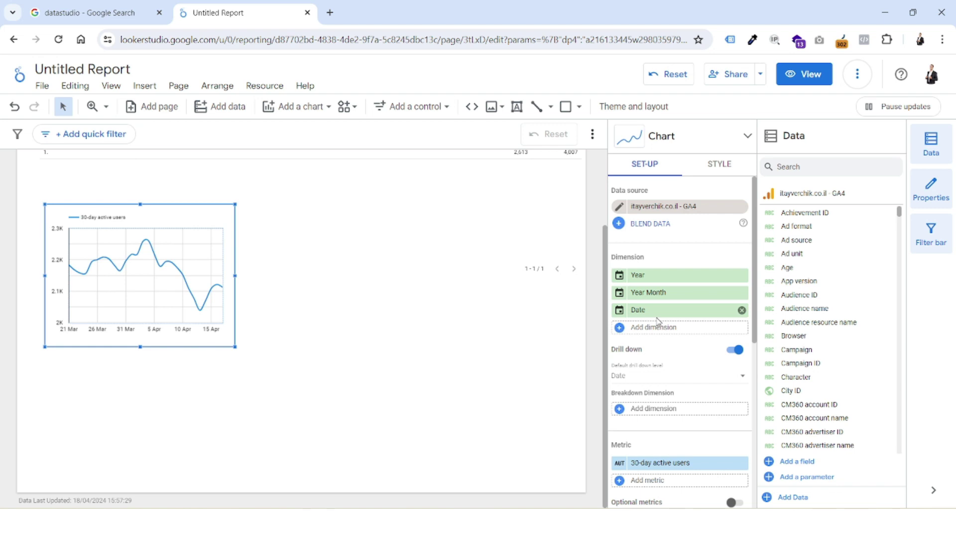
left_click(648, 331)
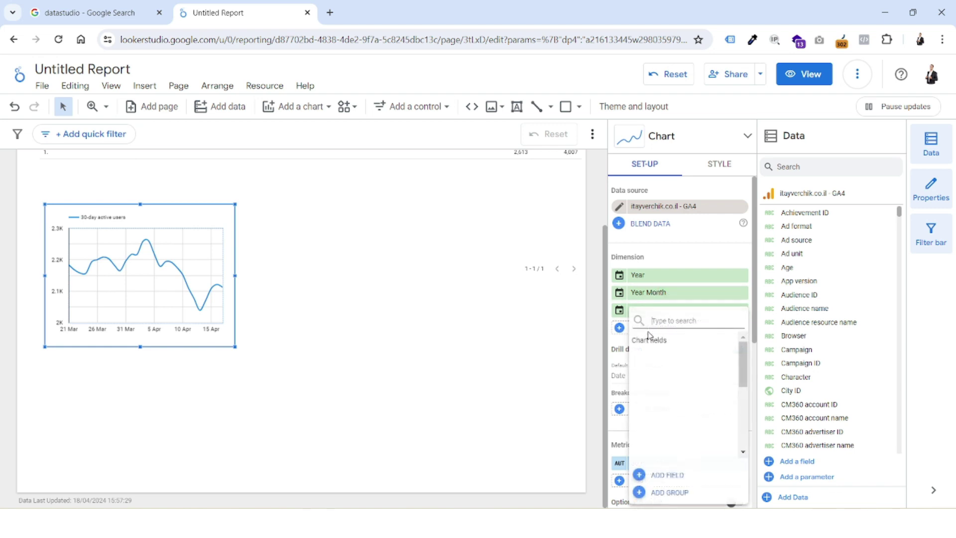
left_click(125, 306)
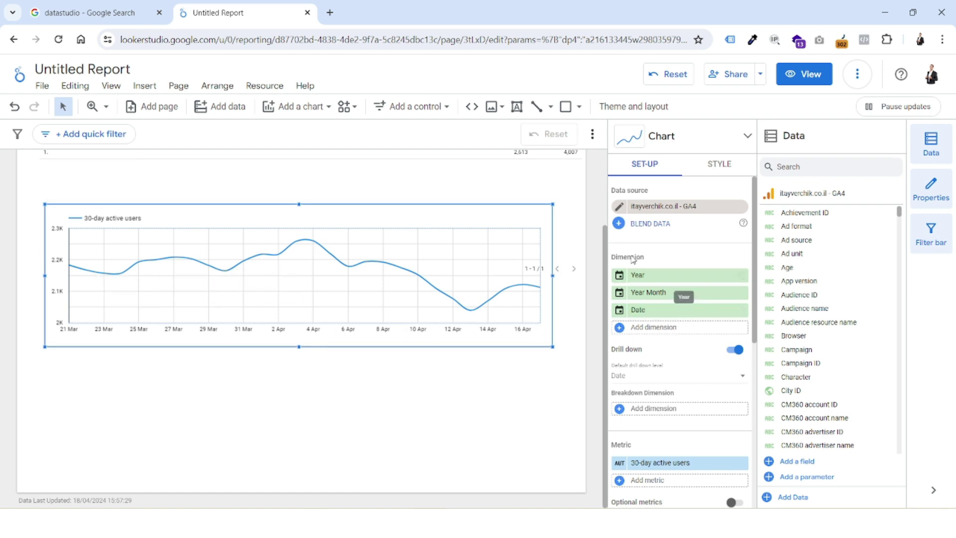
Examine the date fields offered as additional drill-down dimensions for the time series chart.
left_click(644, 328)
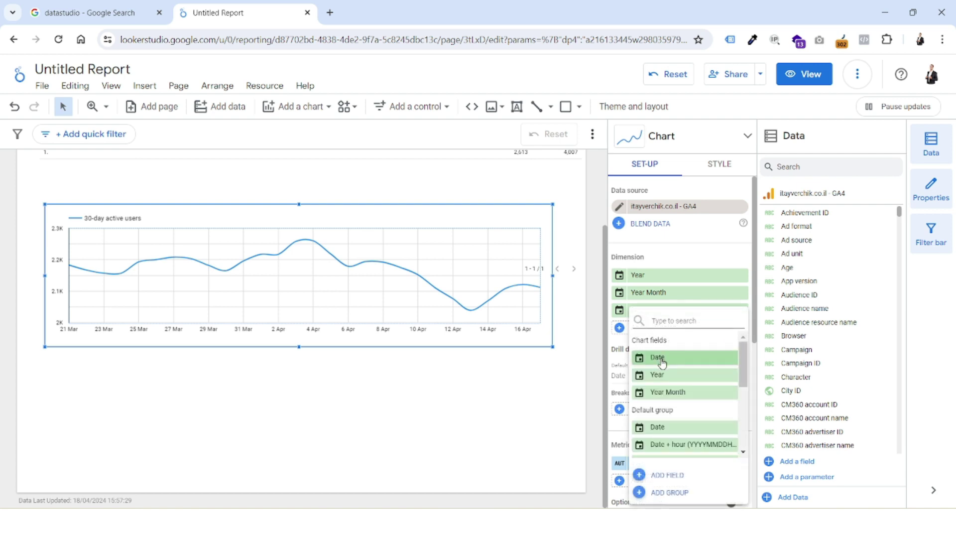
scroll(665, 410, "down", 1)
scroll(665, 409, "down", 5)
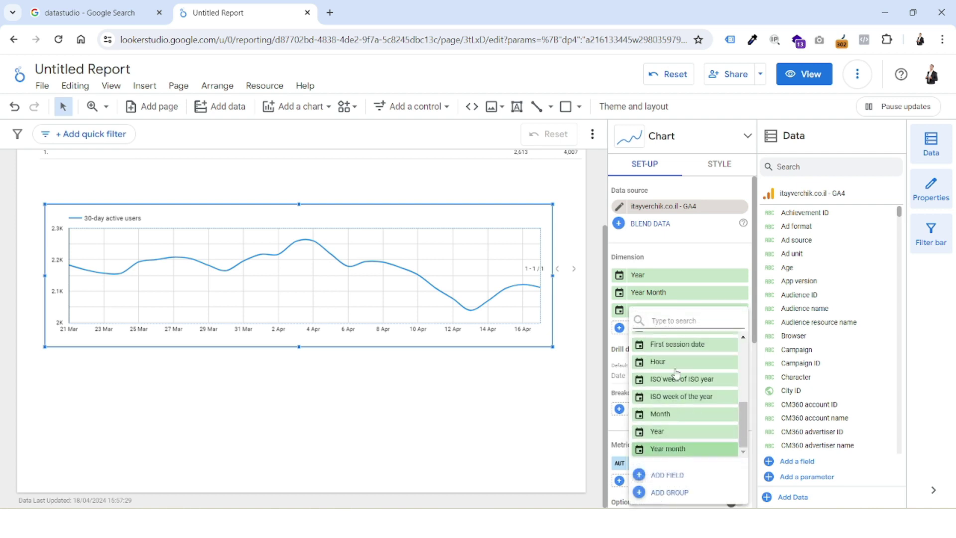
scroll(670, 409, "up", 10)
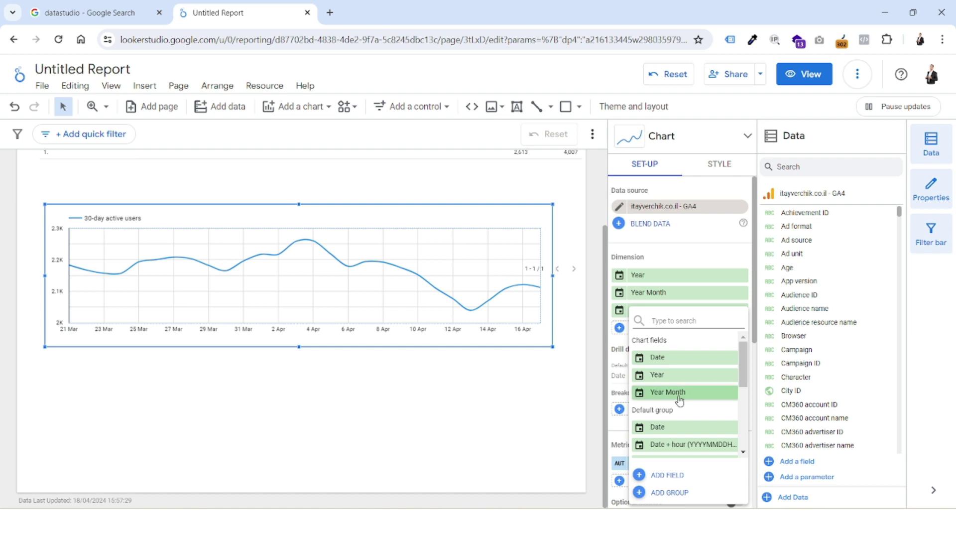
scroll(686, 386, "down", 10)
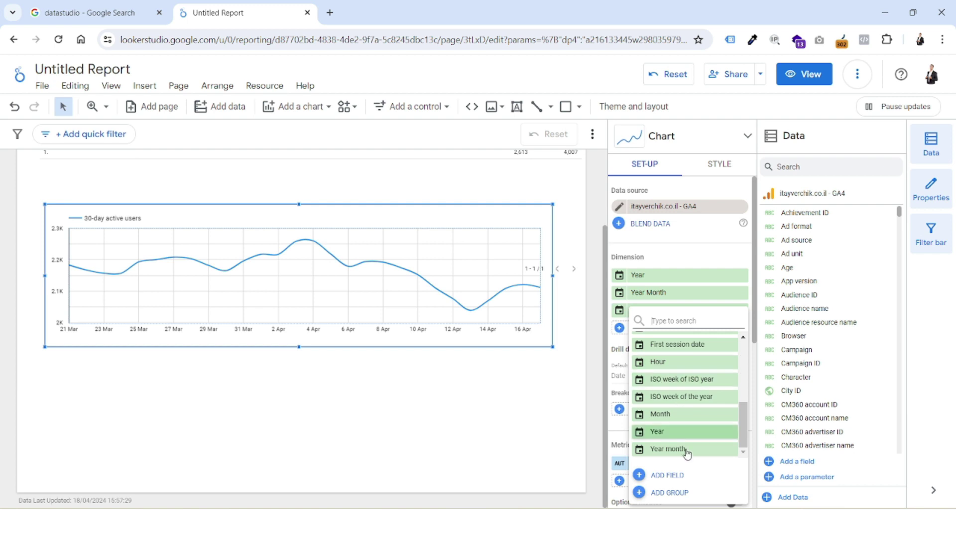
left_click(612, 345)
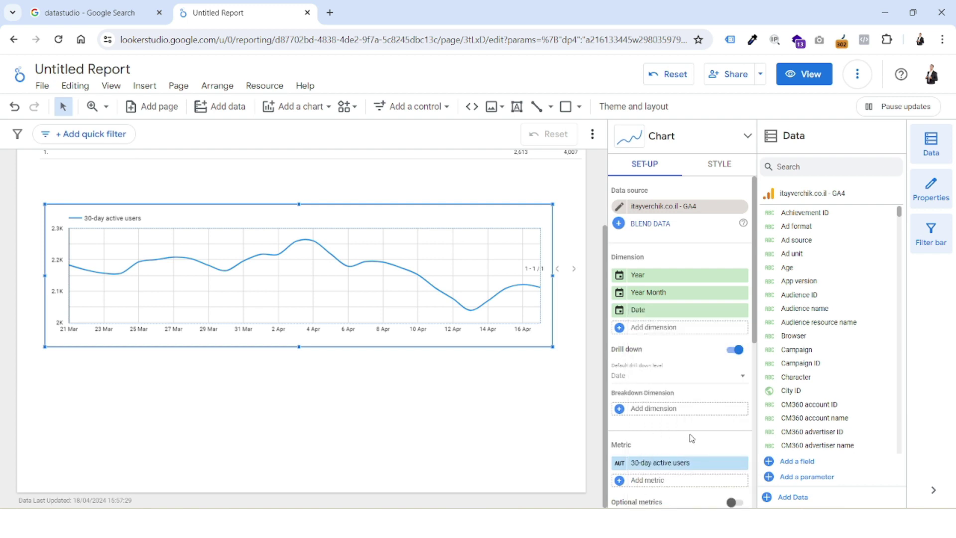
Look through the available breakdown dimensions of the chart and search them for "events".
left_click(656, 412)
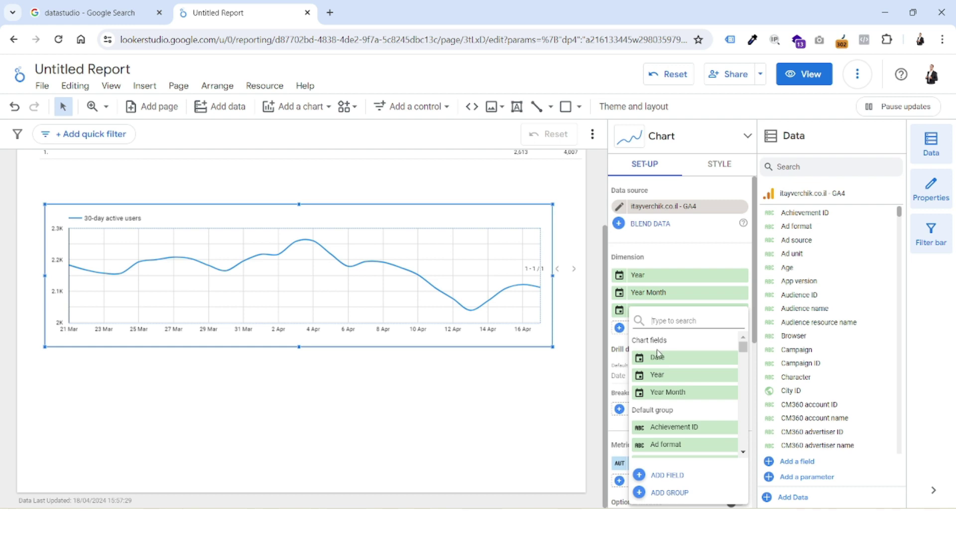
scroll(657, 353, "down", 4)
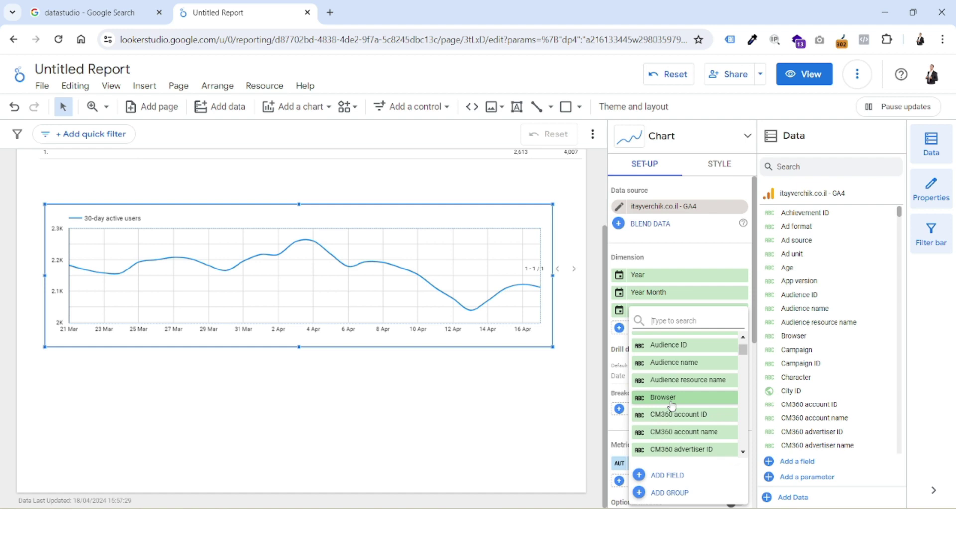
type("events")
key("BackSpace")
key("BackSpace")
key("BackSpace")
key("BackSpace")
key("BackSpace")
key("BackSpace")
type("v")
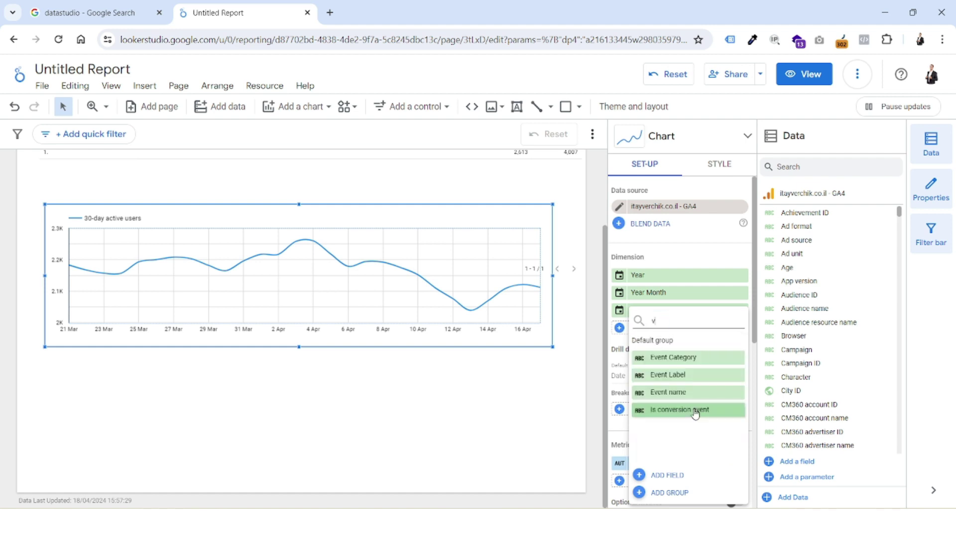
Search the breakdown dimensions for "page" and examine the matching fields without adding one.
key("BackSpace")
type("page")
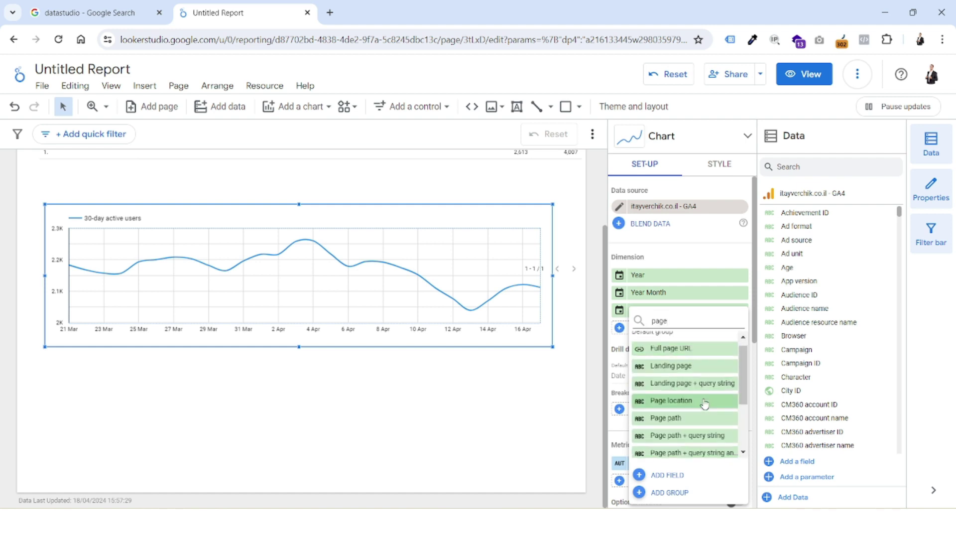
scroll(705, 404, "down", 2)
scroll(696, 416, "up", 2)
scroll(692, 418, "down", 2)
scroll(689, 421, "up", 1)
scroll(692, 409, "up", 1)
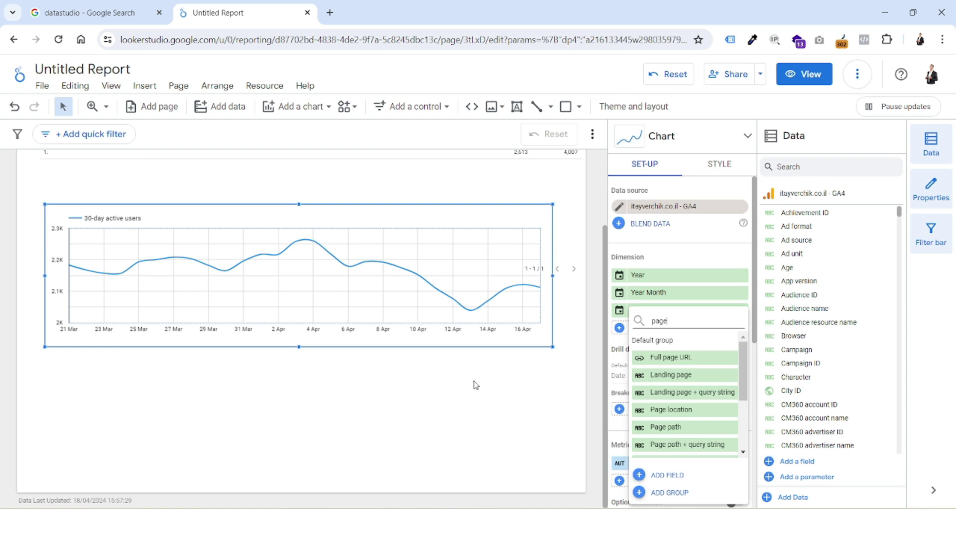
left_click(620, 347)
Switch the report from editing to view mode and show the page from its top.
scroll(615, 378, "down", 5)
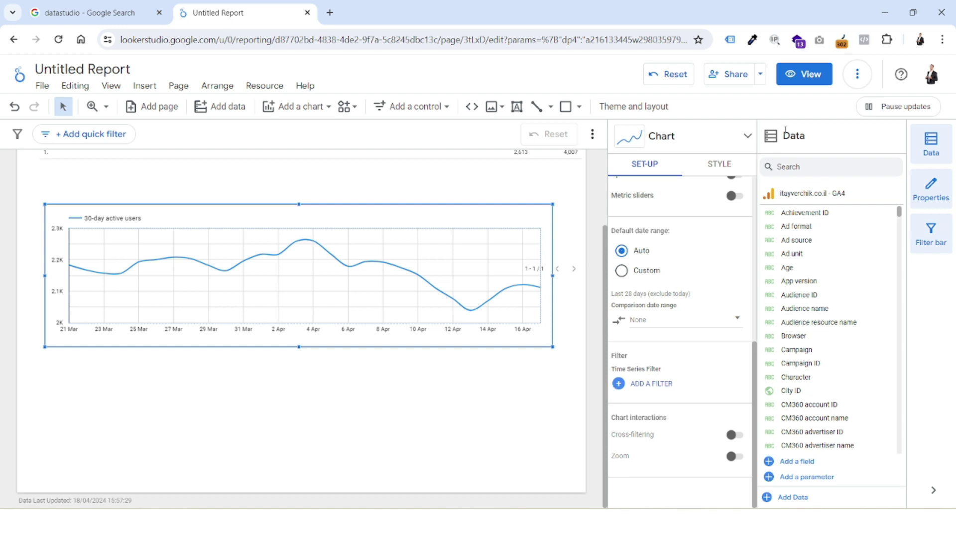
left_click(805, 75)
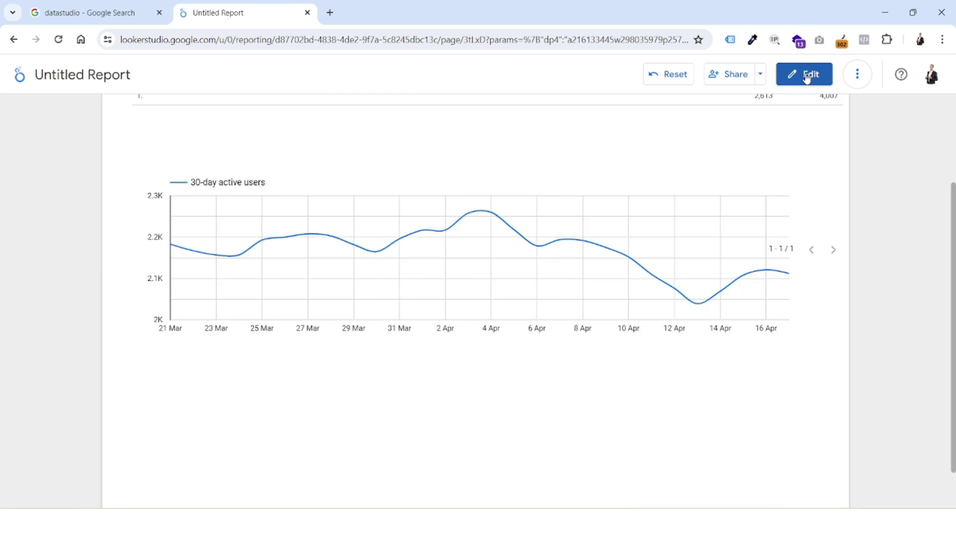
scroll(256, 377, "up", 3)
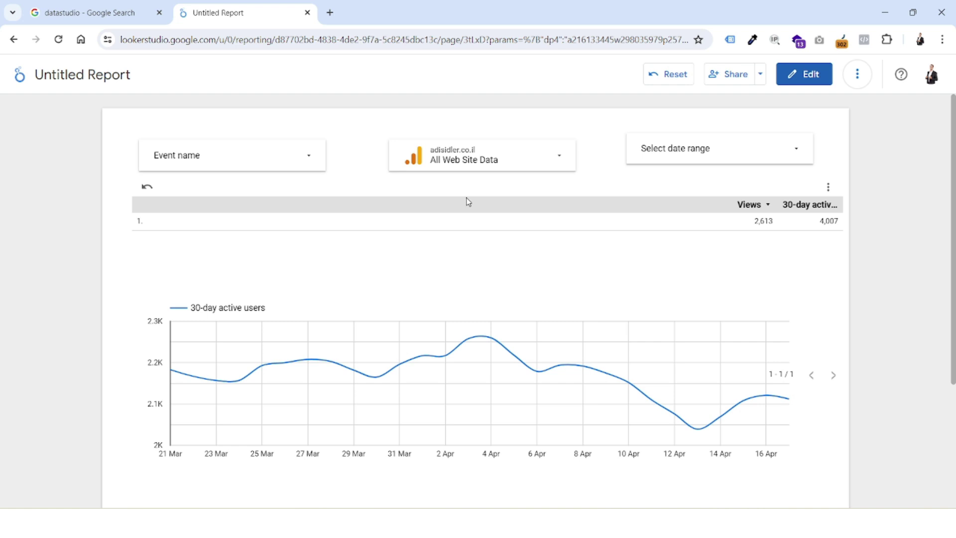
Set the report's date range to 1 Apr 2024 - 30 Apr 2024 and apply it.
left_click(682, 162)
left_click(560, 234)
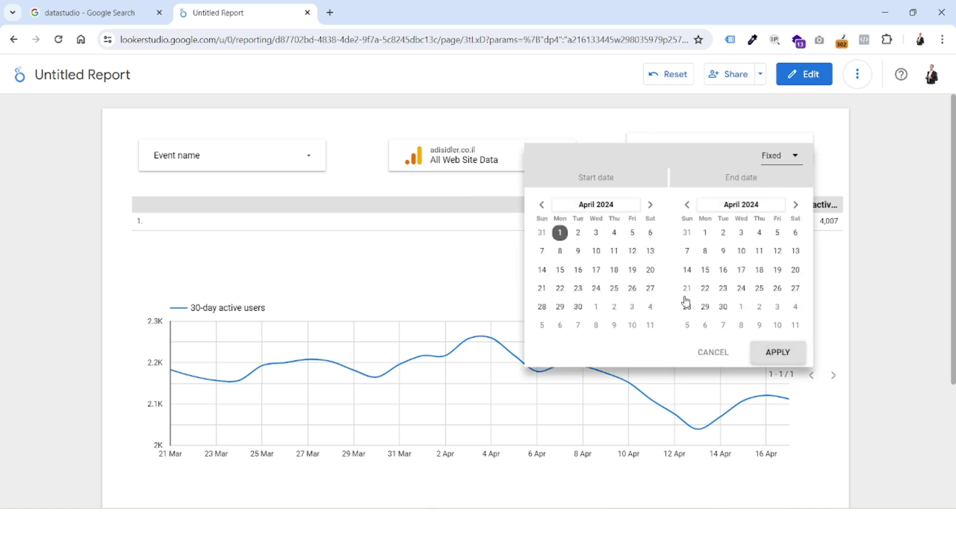
left_click(723, 308)
left_click(778, 353)
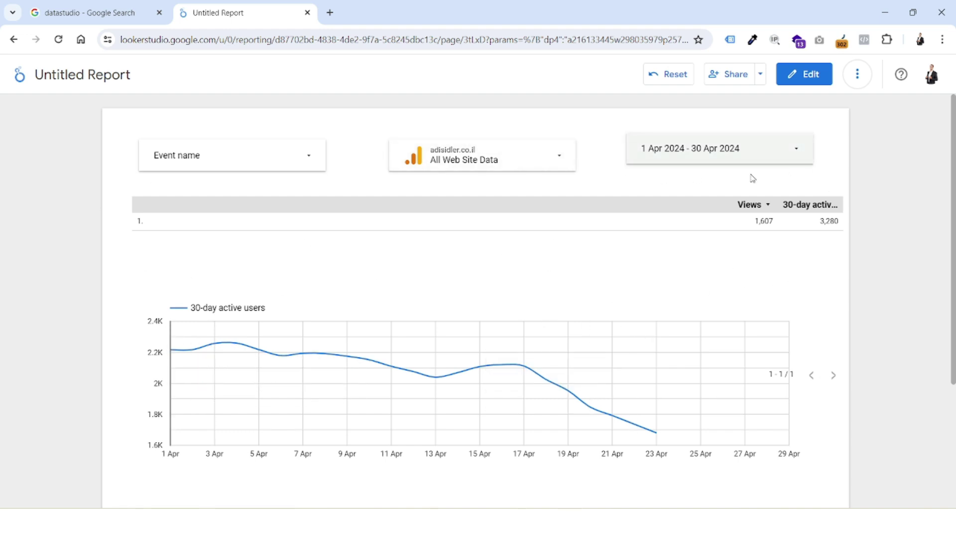
Change the end date of the report's date range to 15 Apr 2024 and apply it.
left_click(658, 150)
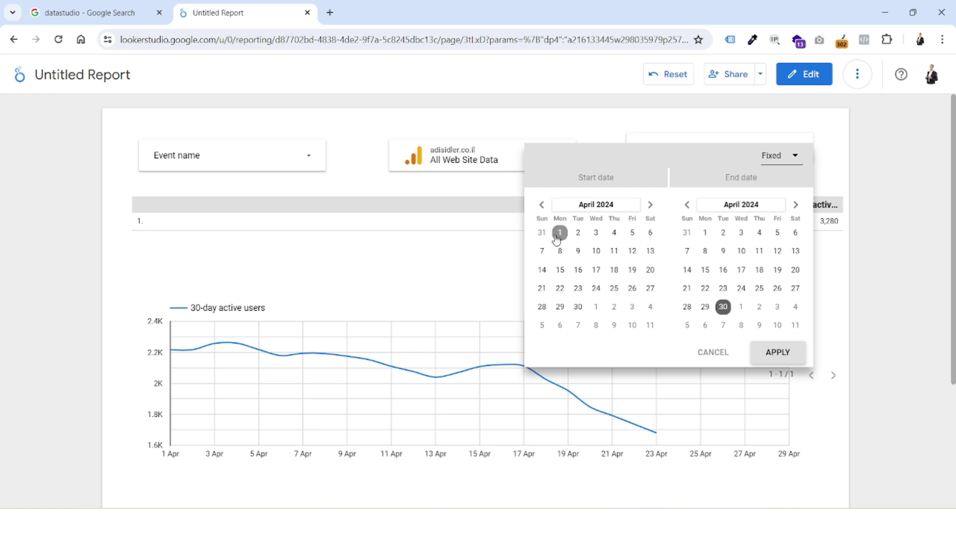
left_click(705, 270)
left_click(779, 352)
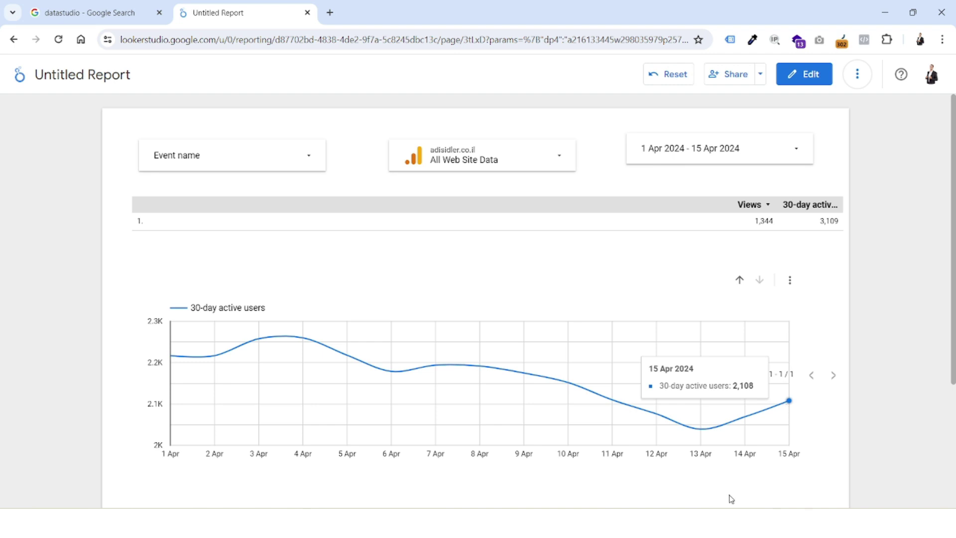
Examine the values offered by the Event name drop-down and a data point on the time series chart.
left_click(193, 160)
scroll(224, 259, "down", 5)
scroll(227, 279, "up", 5)
left_click(482, 232)
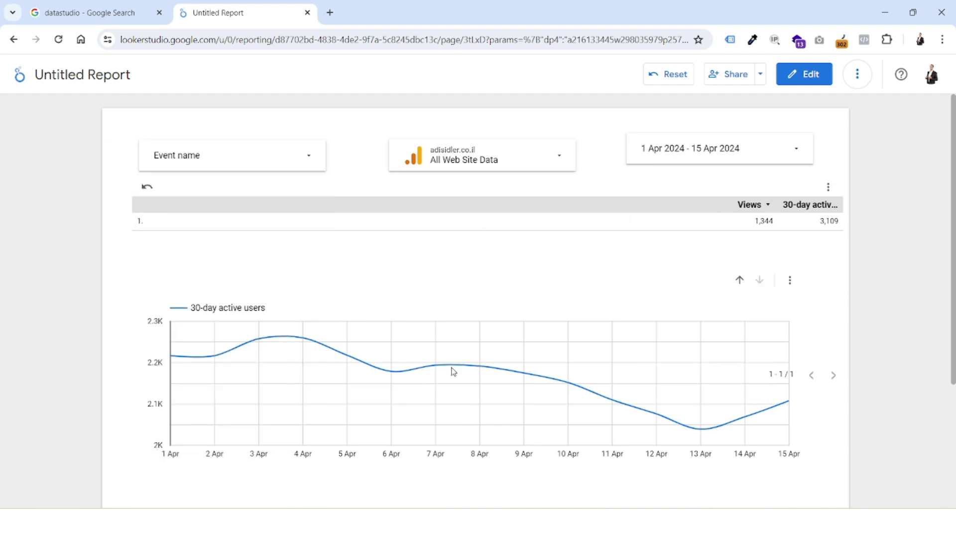
mouse_move(453, 372)
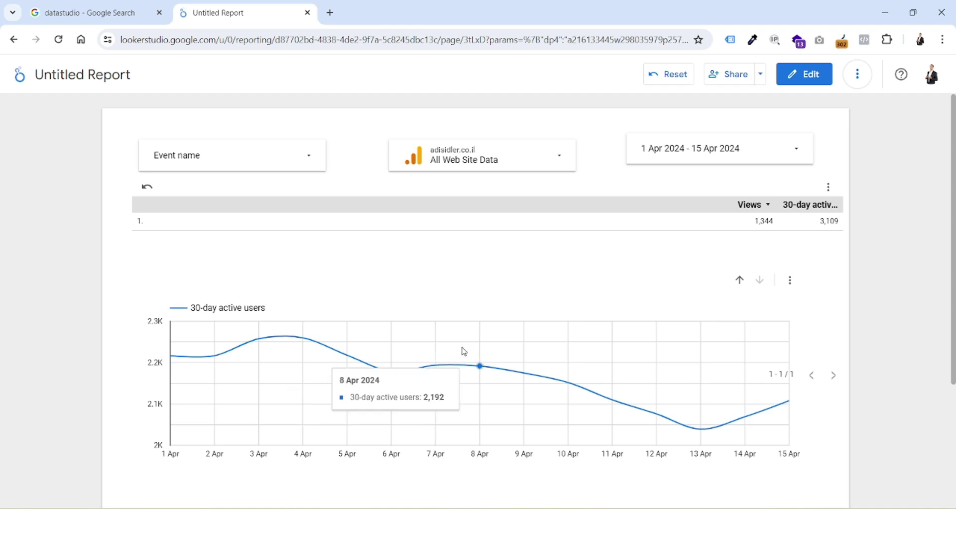